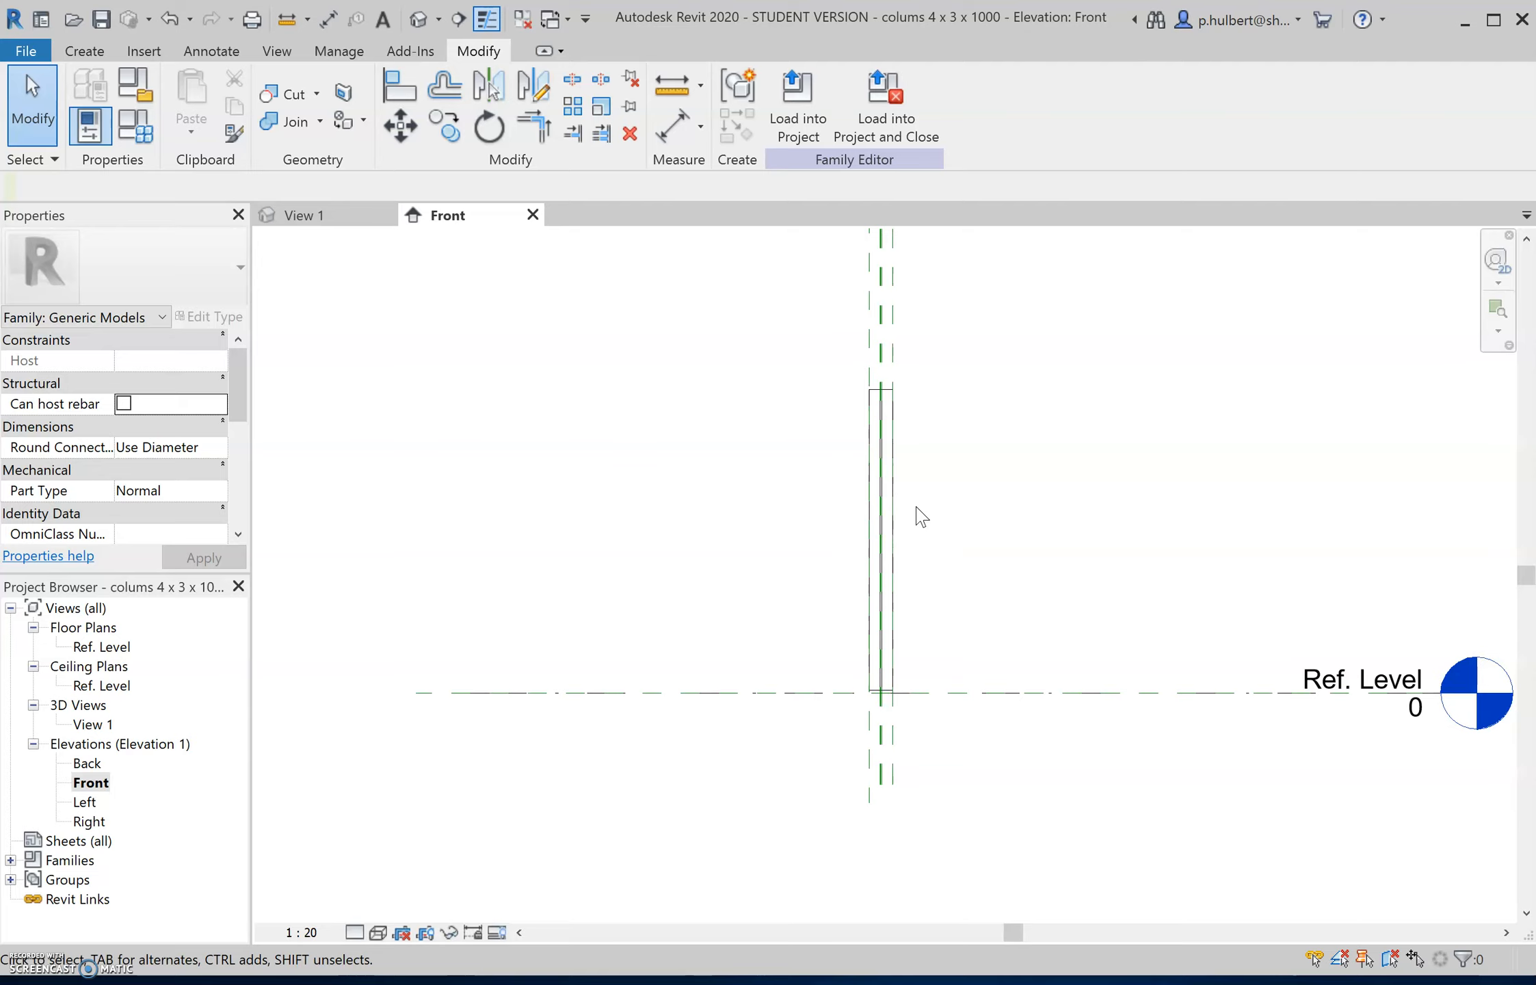
- Add an aligned dimension between the column extrusion's top and bottom edges in the Front elevation
{"action": "left_click", "coordinate": [971, 457]}
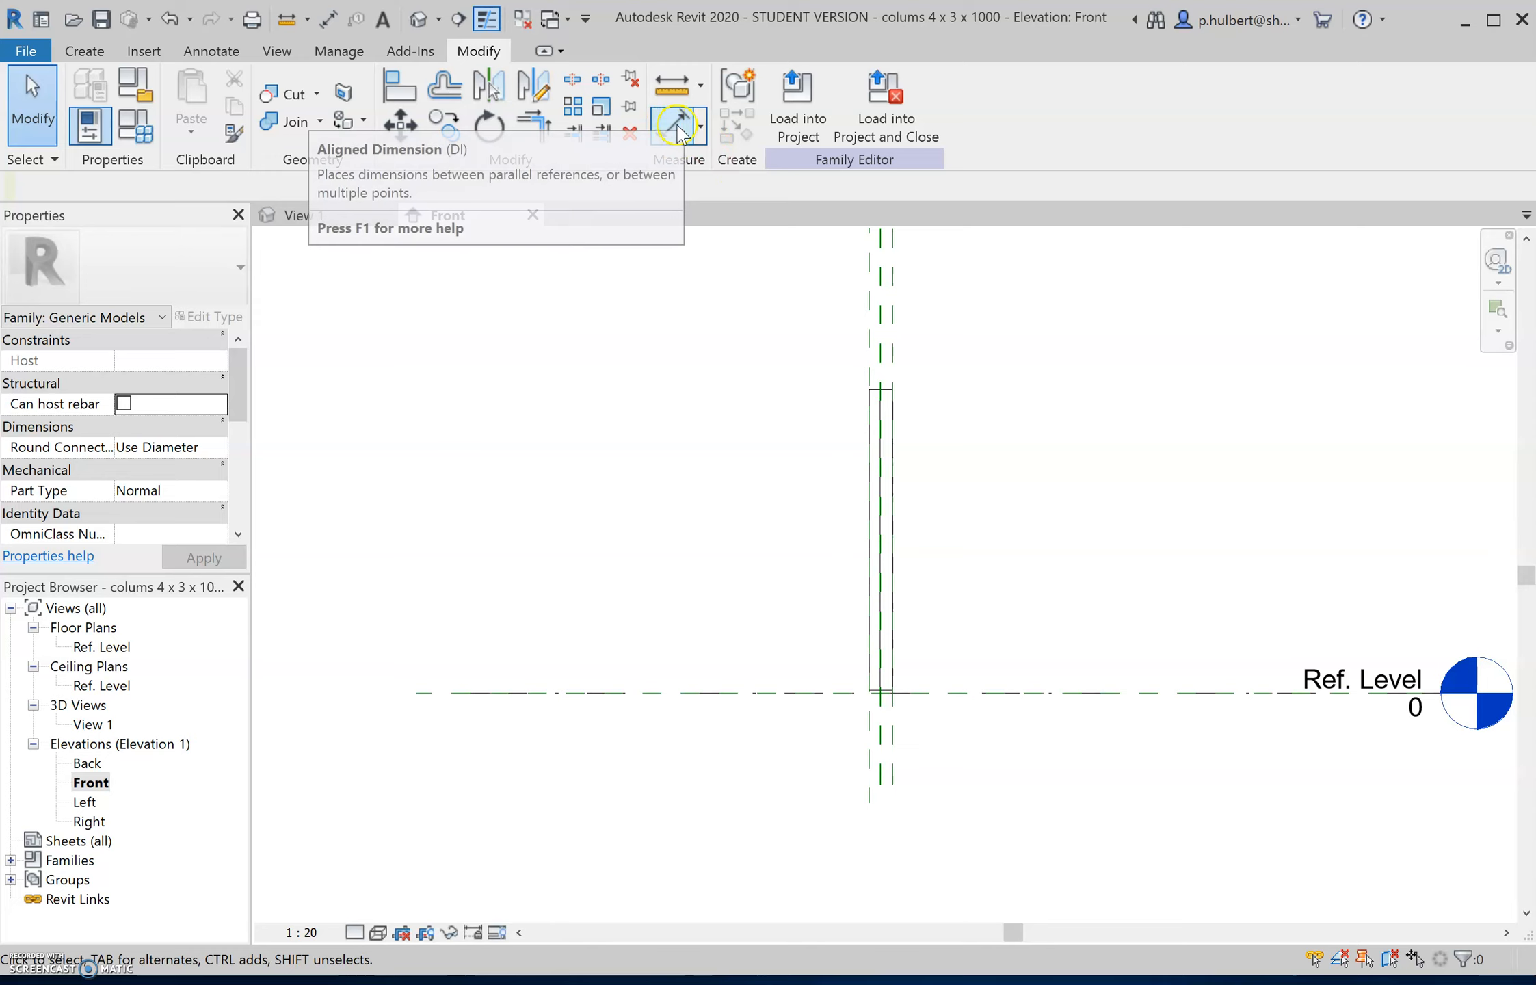
{"action": "left_click", "coordinate": [676, 130]}
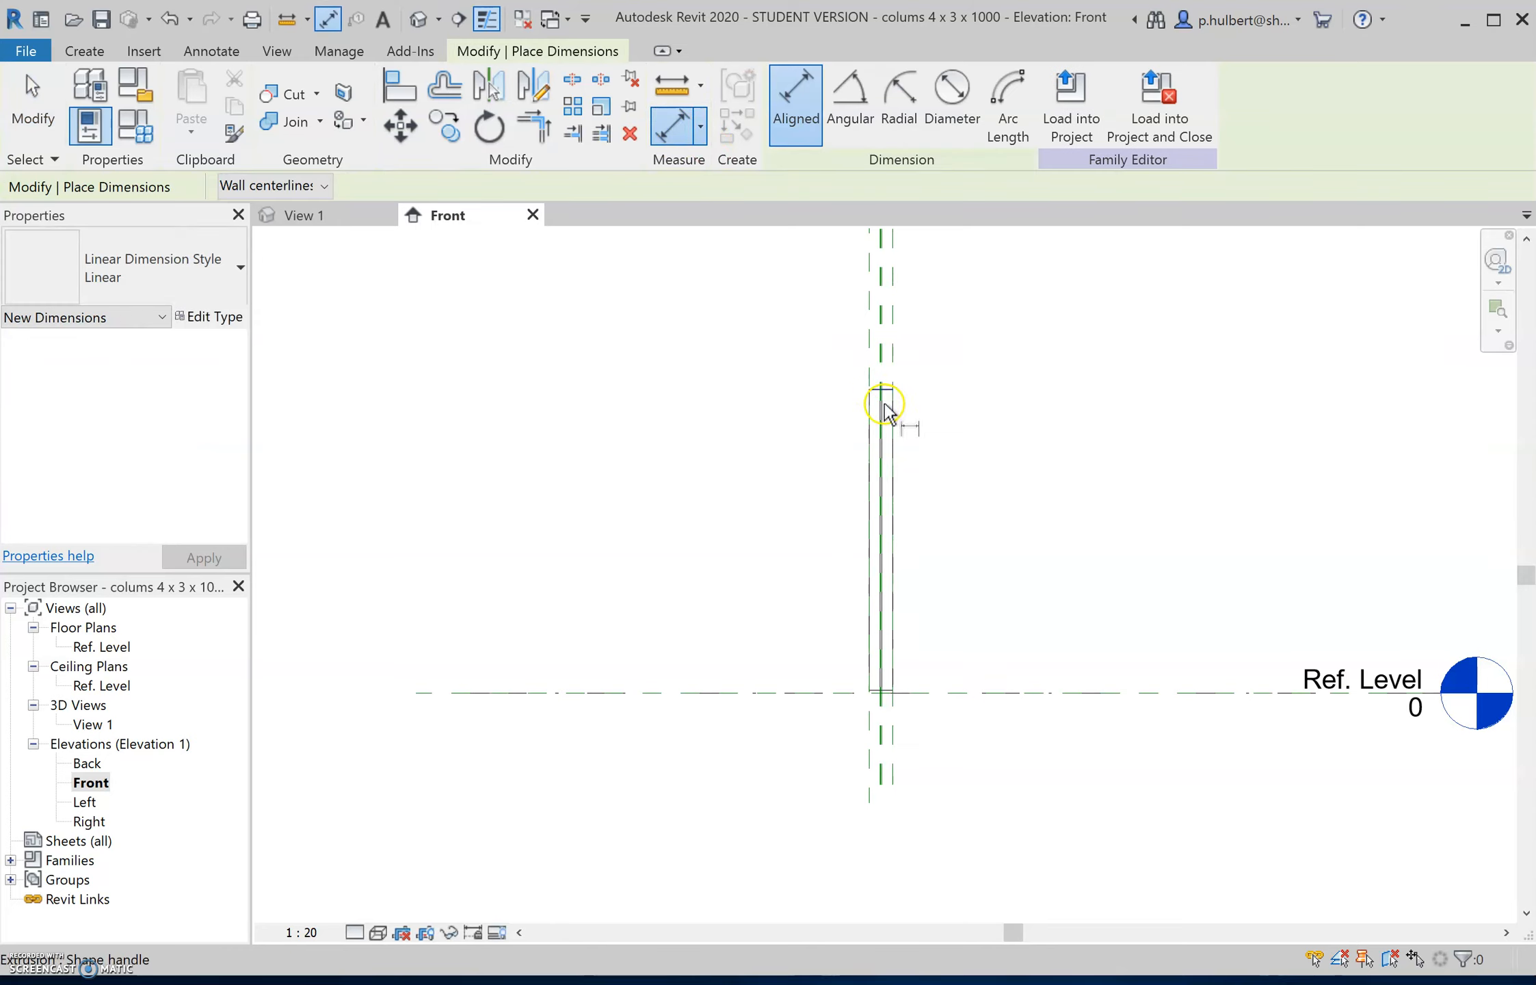
{"action": "left_click", "coordinate": [888, 392]}
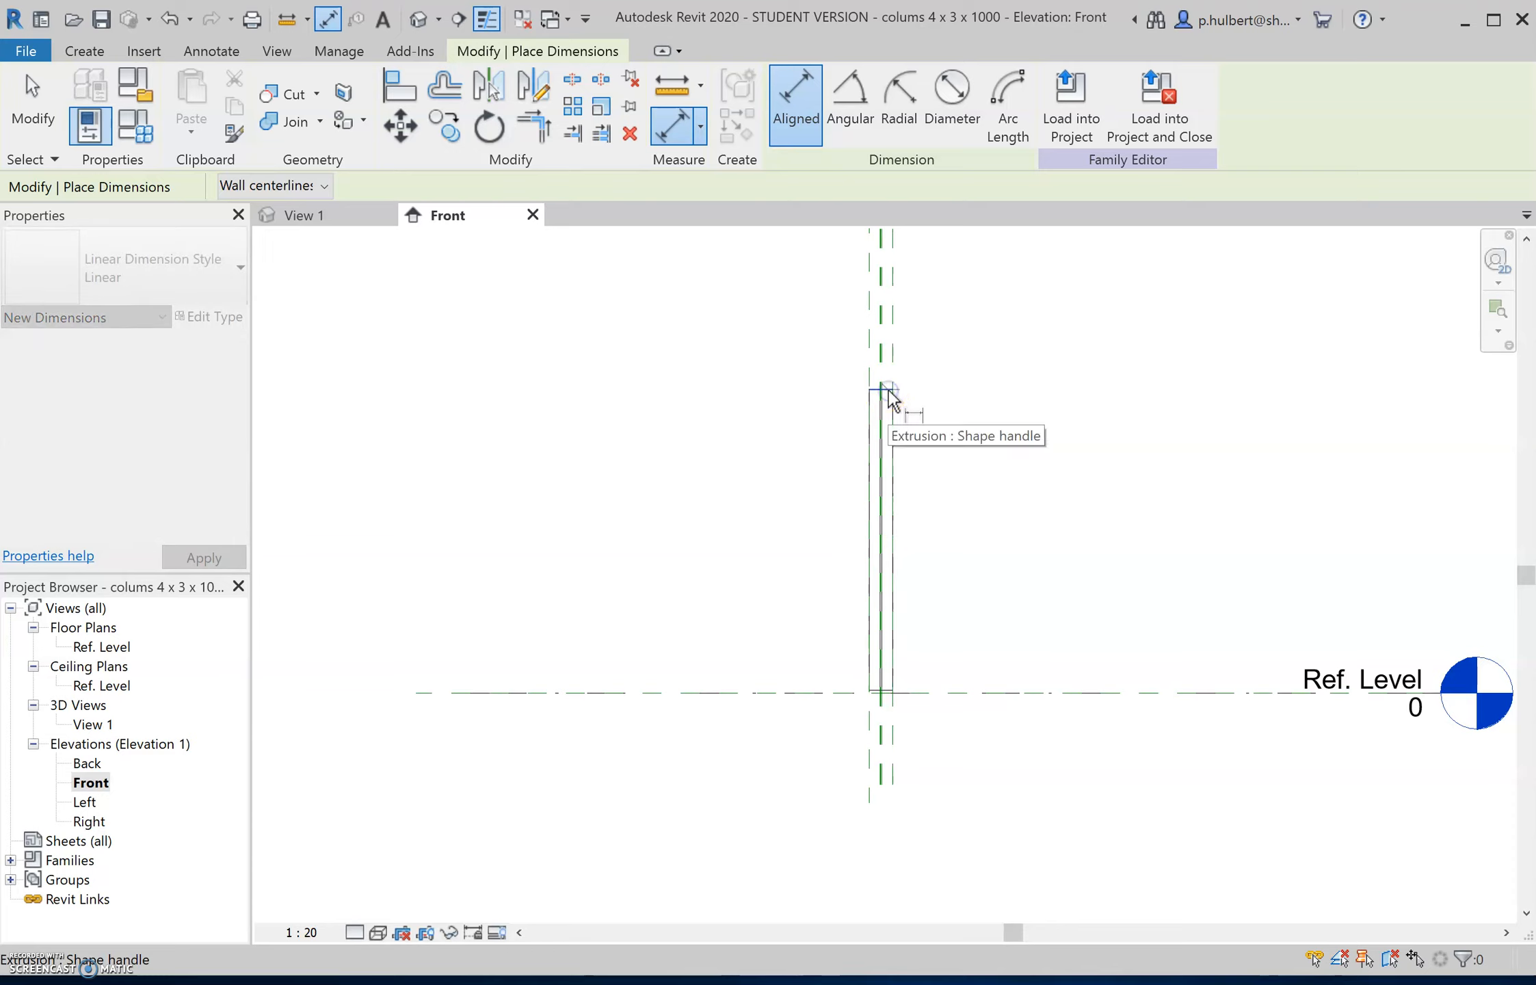
{"action": "left_click", "coordinate": [888, 687]}
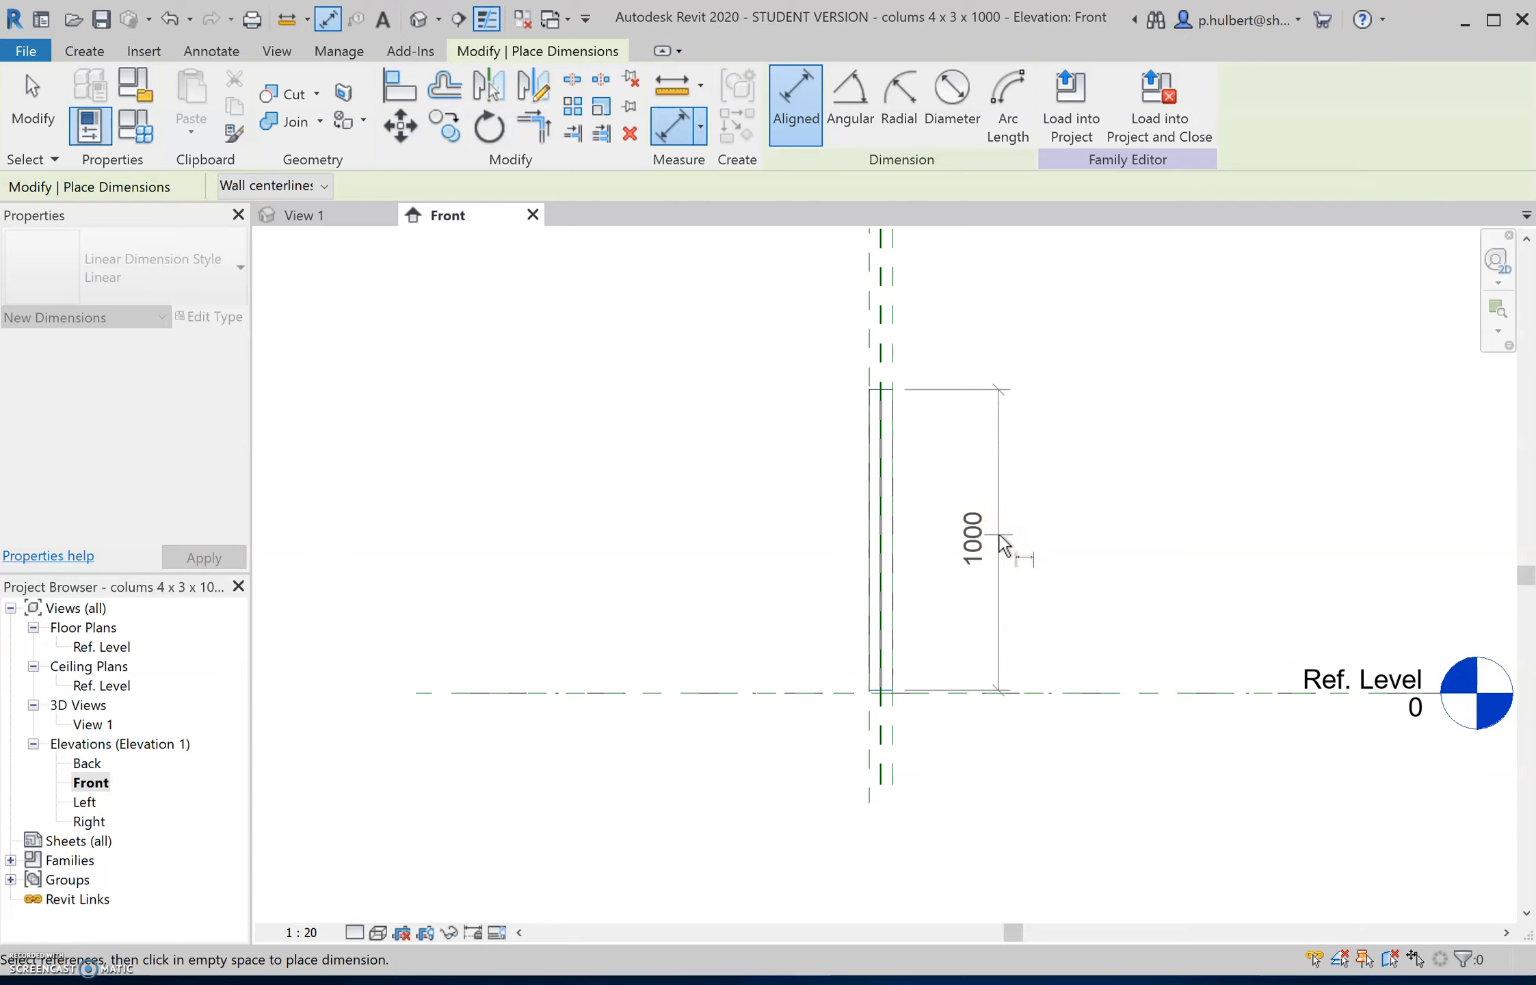
{"action": "left_click", "coordinate": [1003, 541]}
{"action": "left_click", "coordinate": [897, 400]}
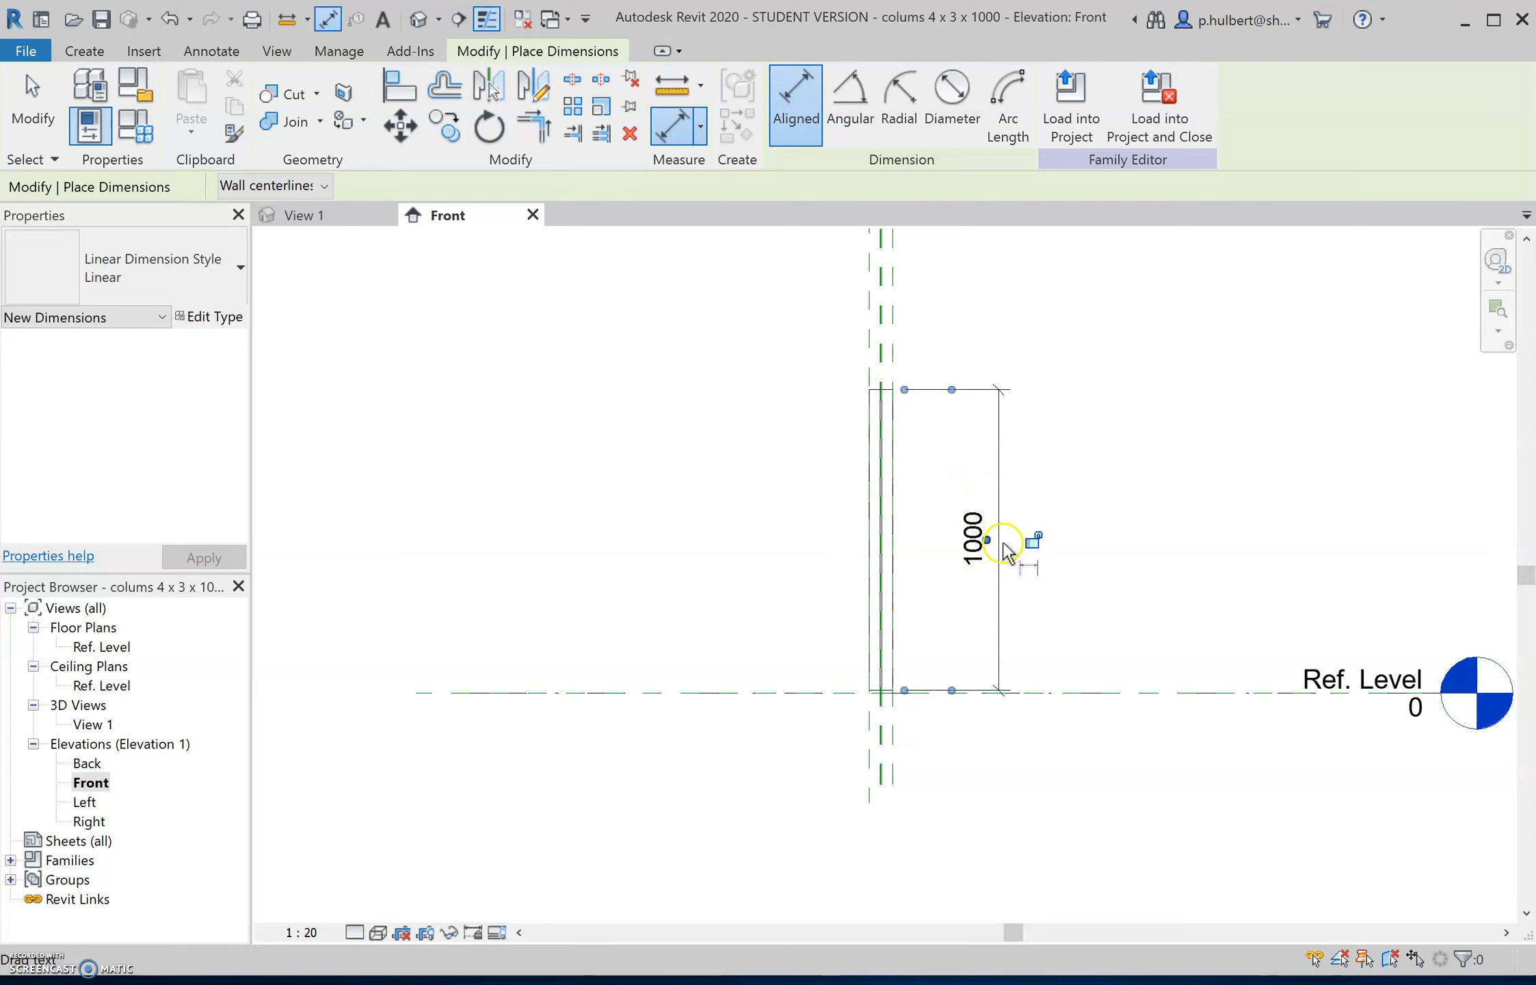
{"action": "key", "text": "Escape"}
{"action": "key", "text": "Escape"}
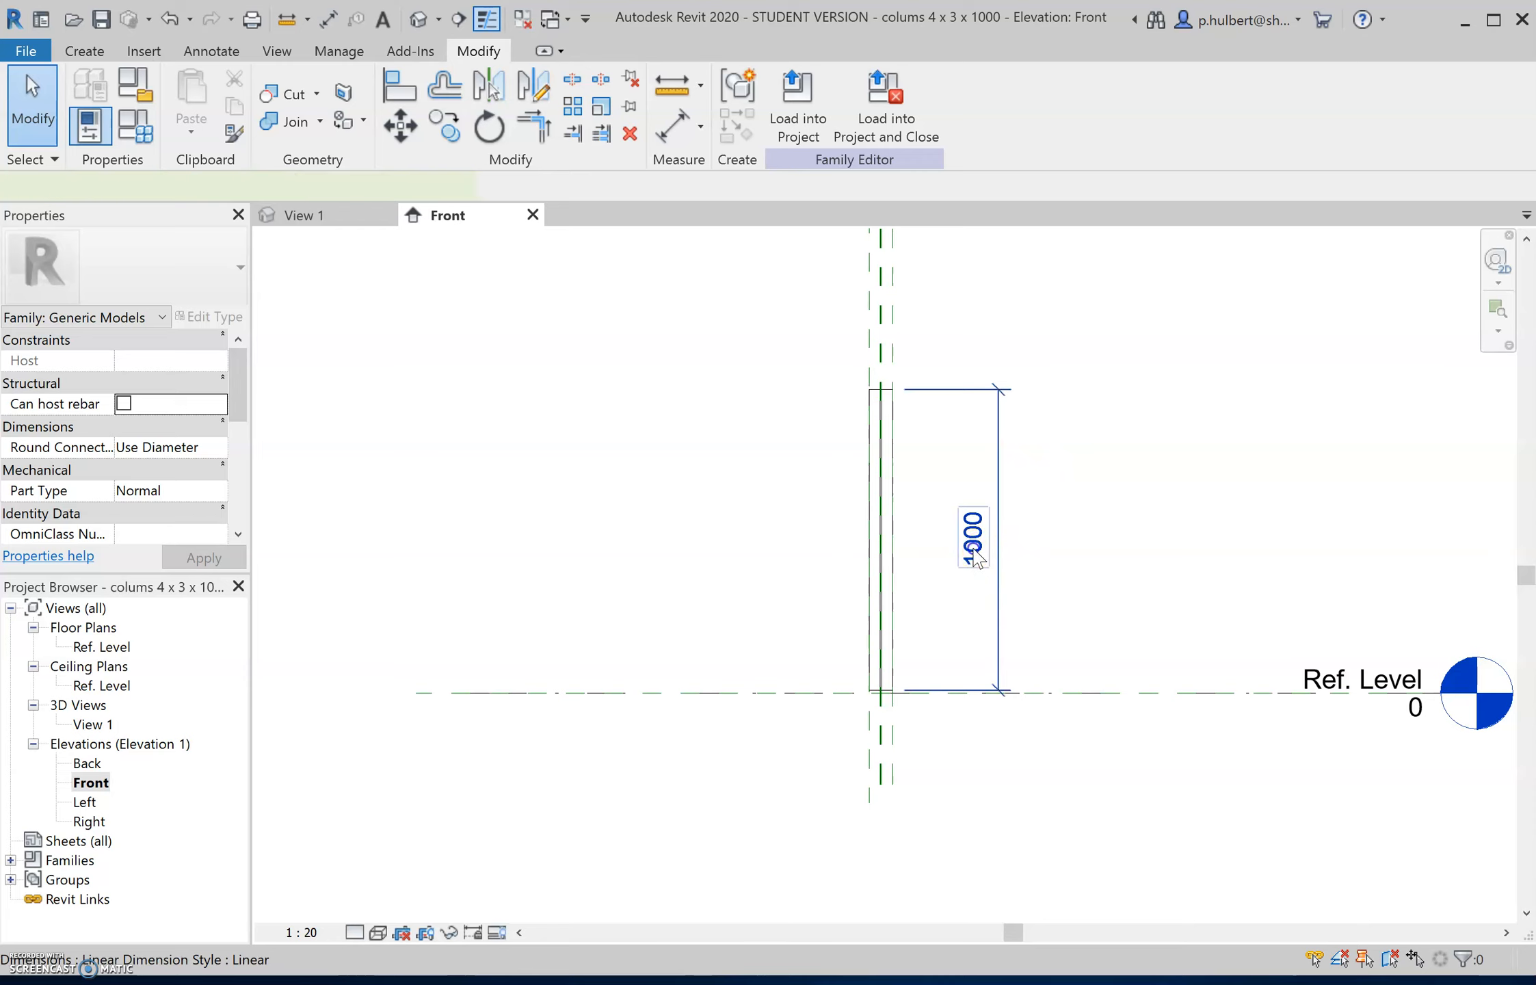
- Start a new label parameter for the column height dimension, as a shared parameter of the Type kind
{"action": "left_click", "coordinate": [985, 558]}
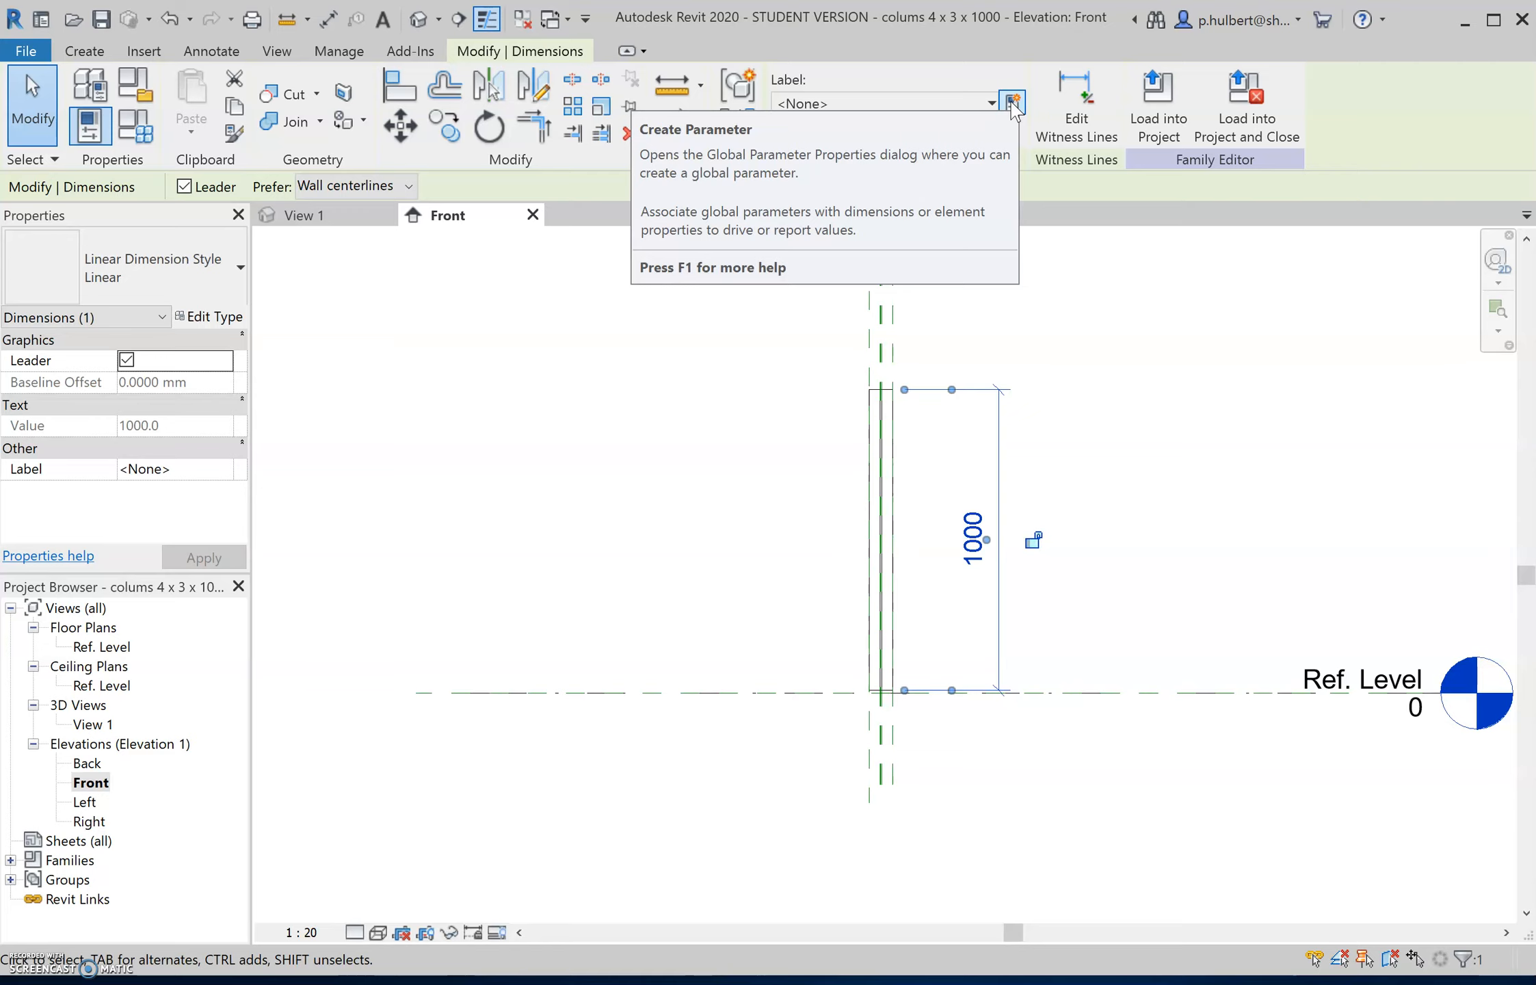
{"action": "left_click", "coordinate": [1012, 103]}
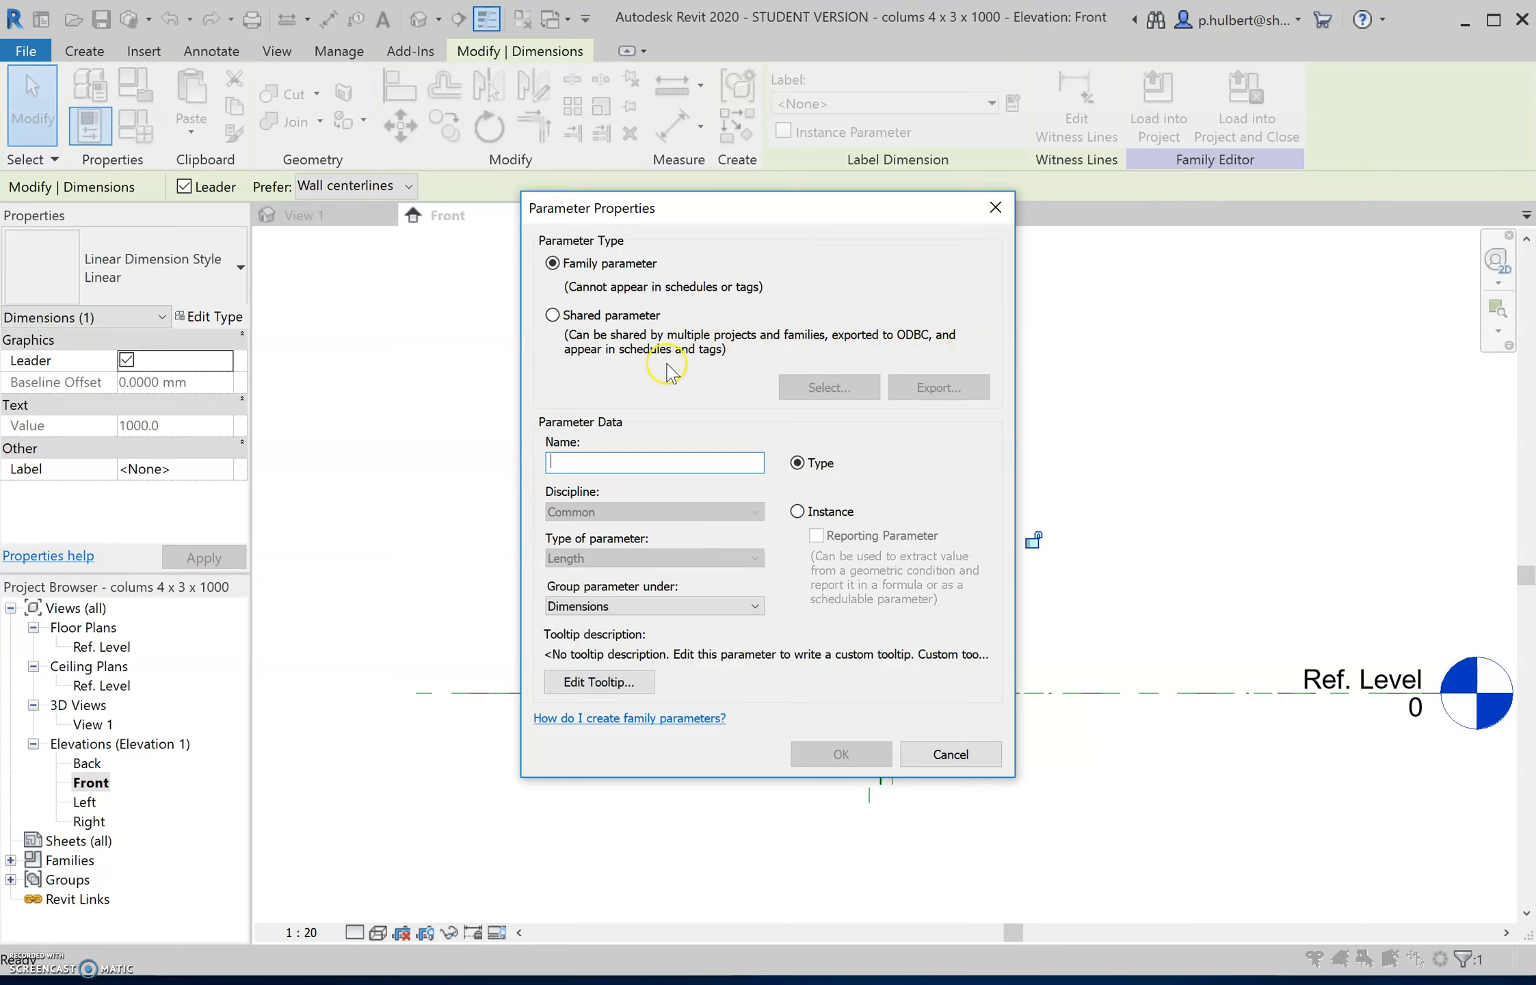
{"action": "left_click", "coordinate": [553, 315]}
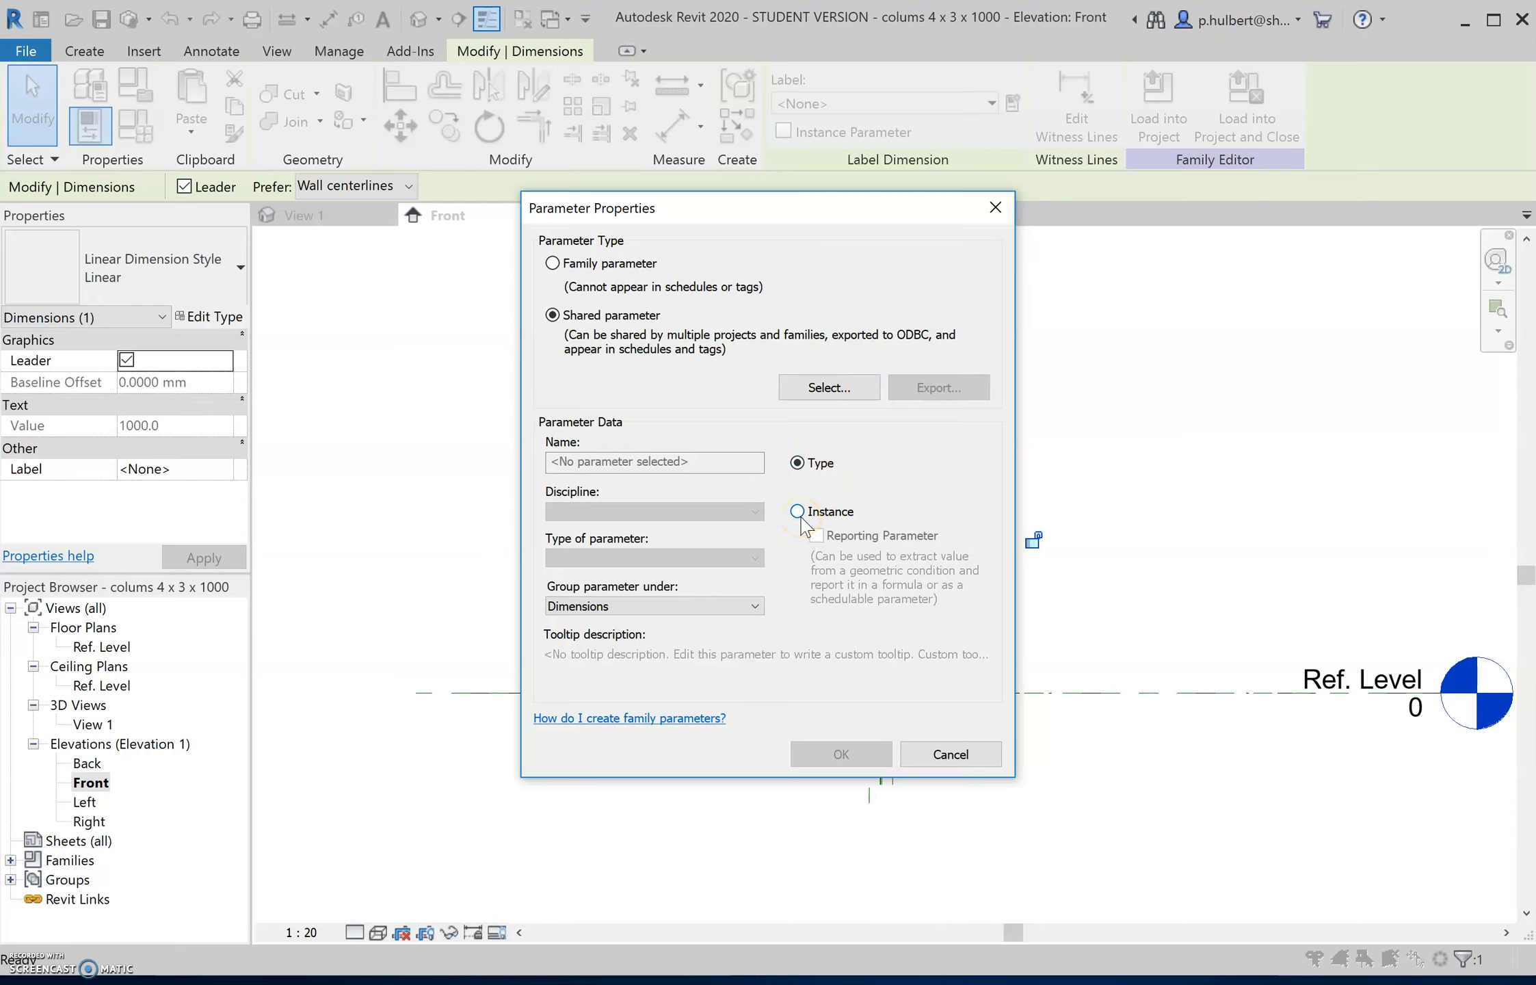
{"action": "left_click", "coordinate": [808, 464]}
- Create a new shared parameter file named "parameter file" in the Documents folder
{"action": "left_click", "coordinate": [830, 390]}
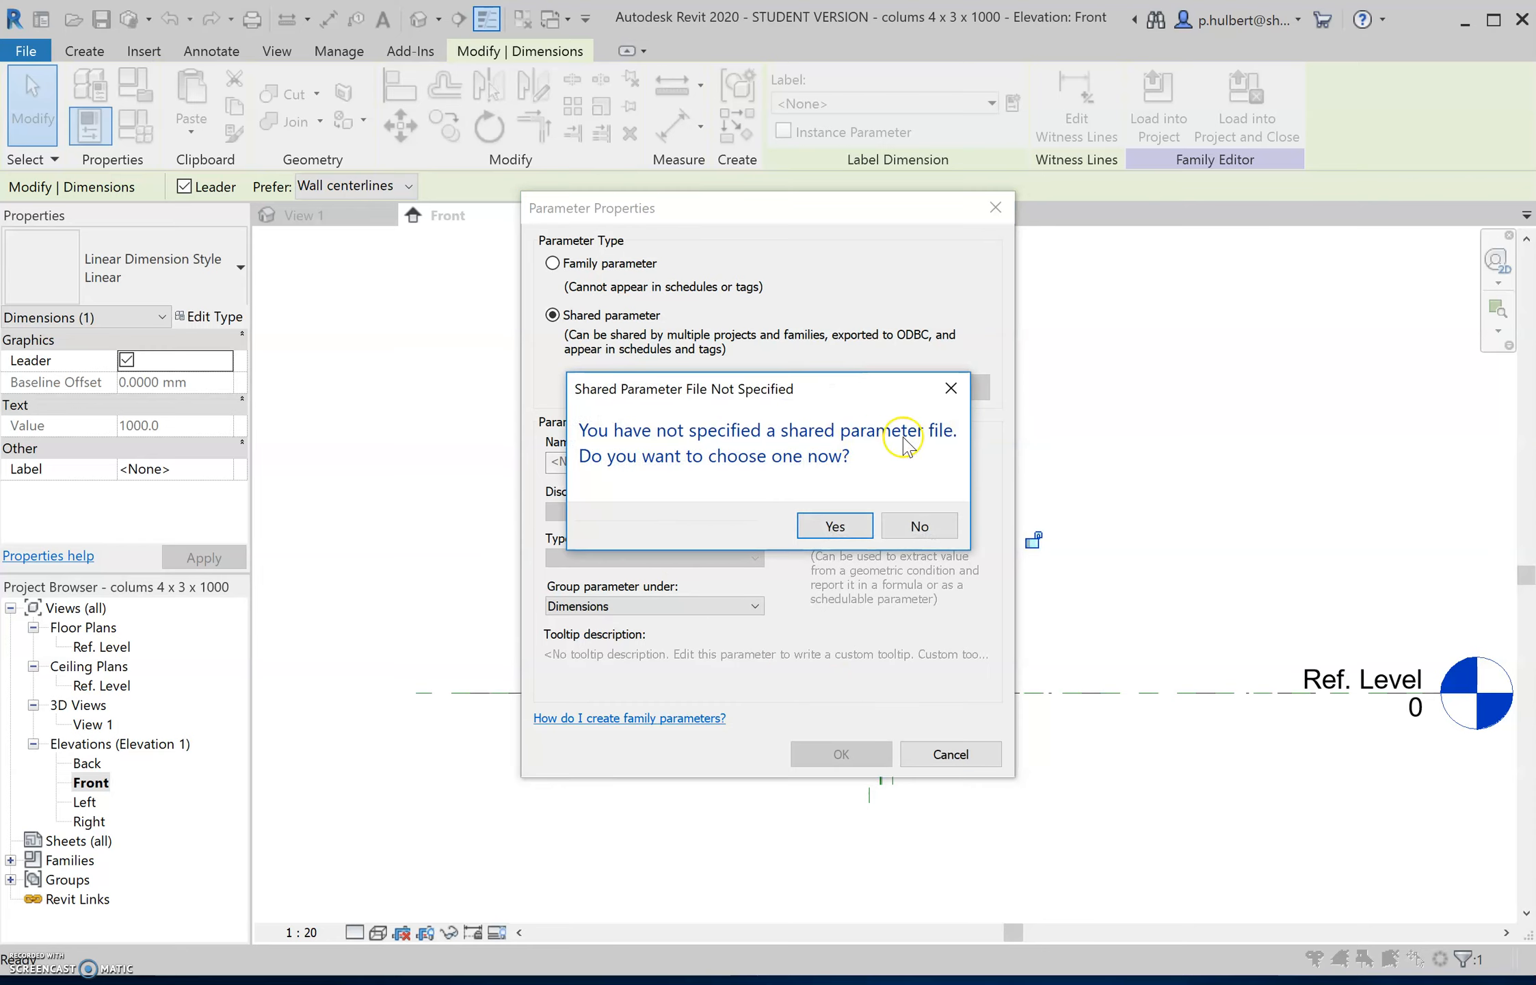
{"action": "left_click", "coordinate": [834, 527]}
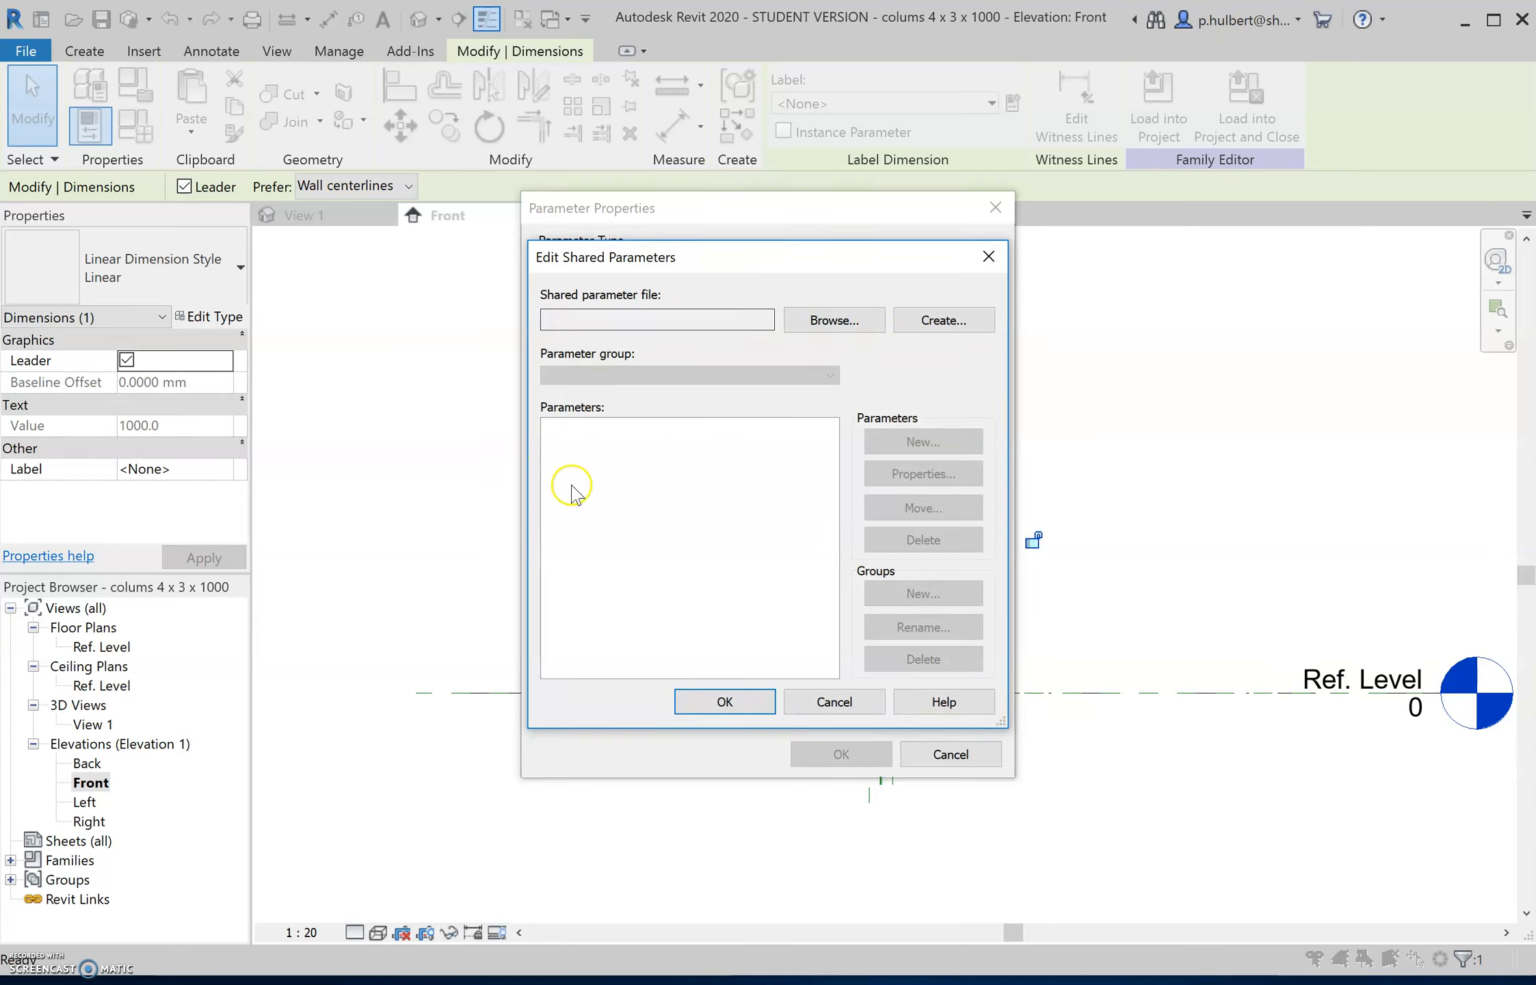
{"action": "left_click", "coordinate": [961, 329]}
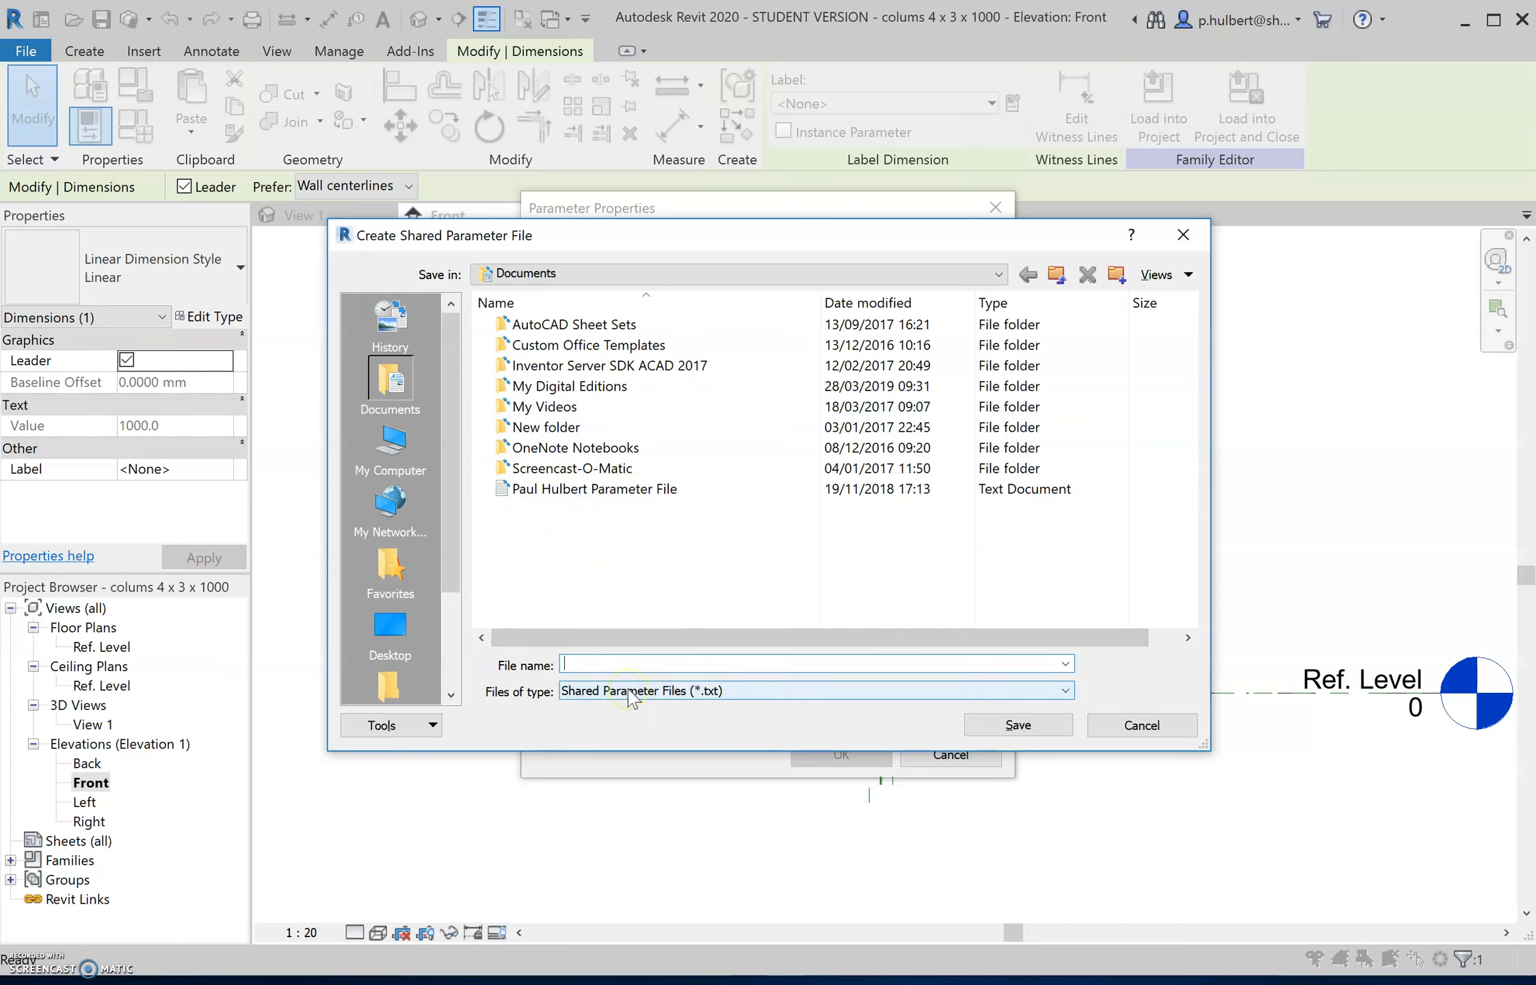
{"action": "type", "text": "parameter file"}
{"action": "left_click", "coordinate": [1018, 726]}
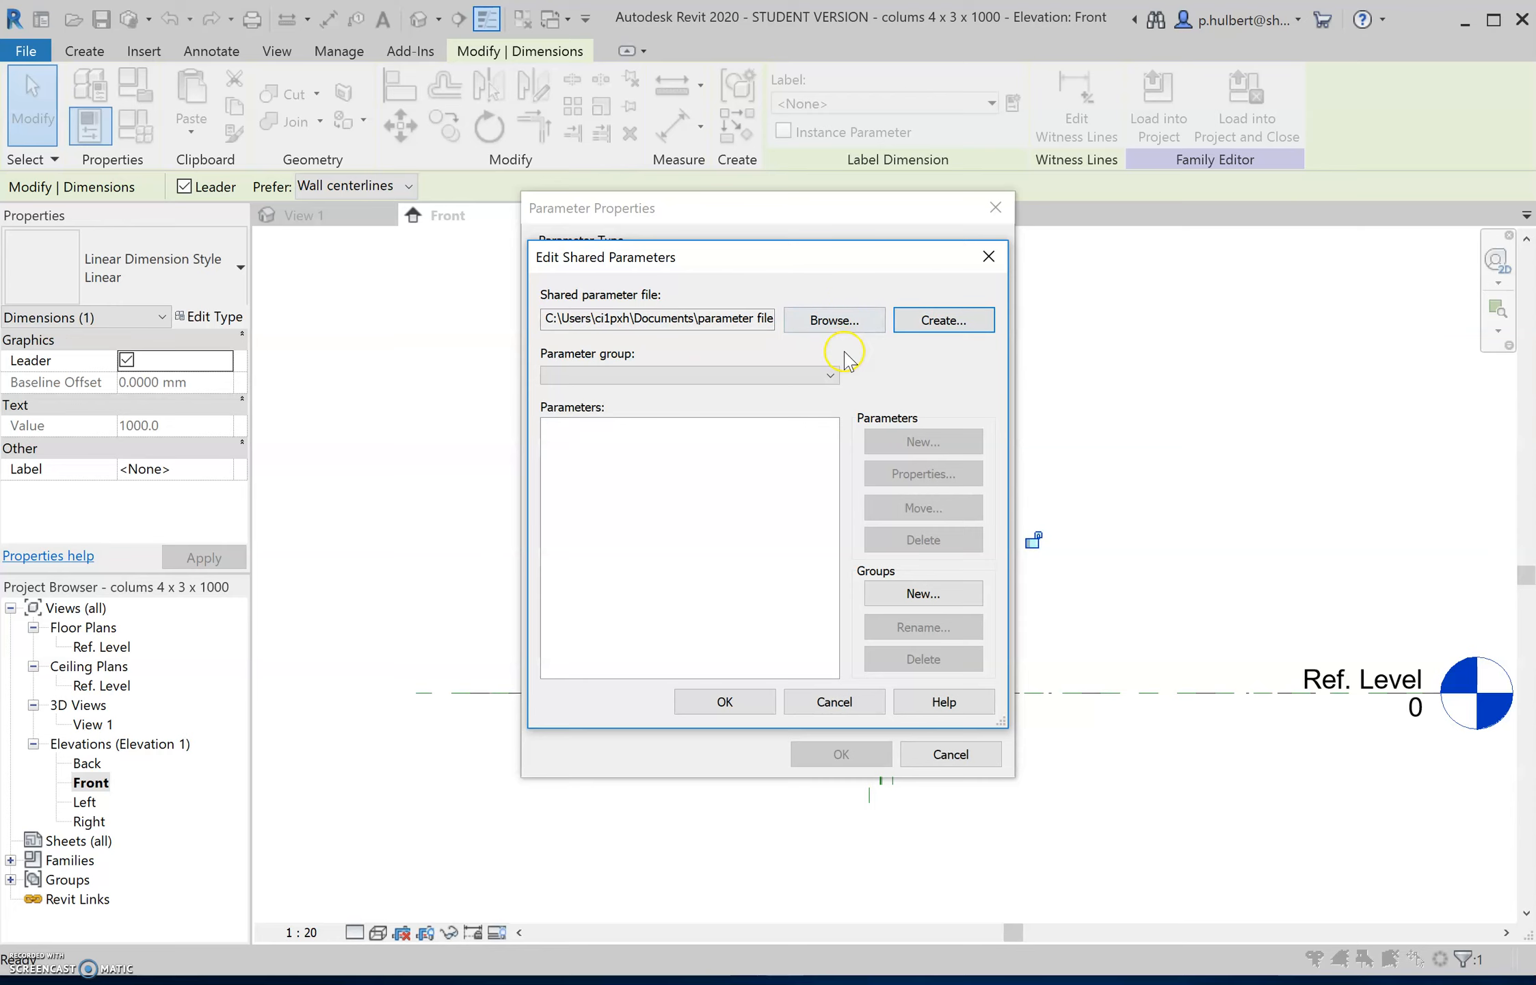
{"action": "left_click", "coordinate": [967, 322]}
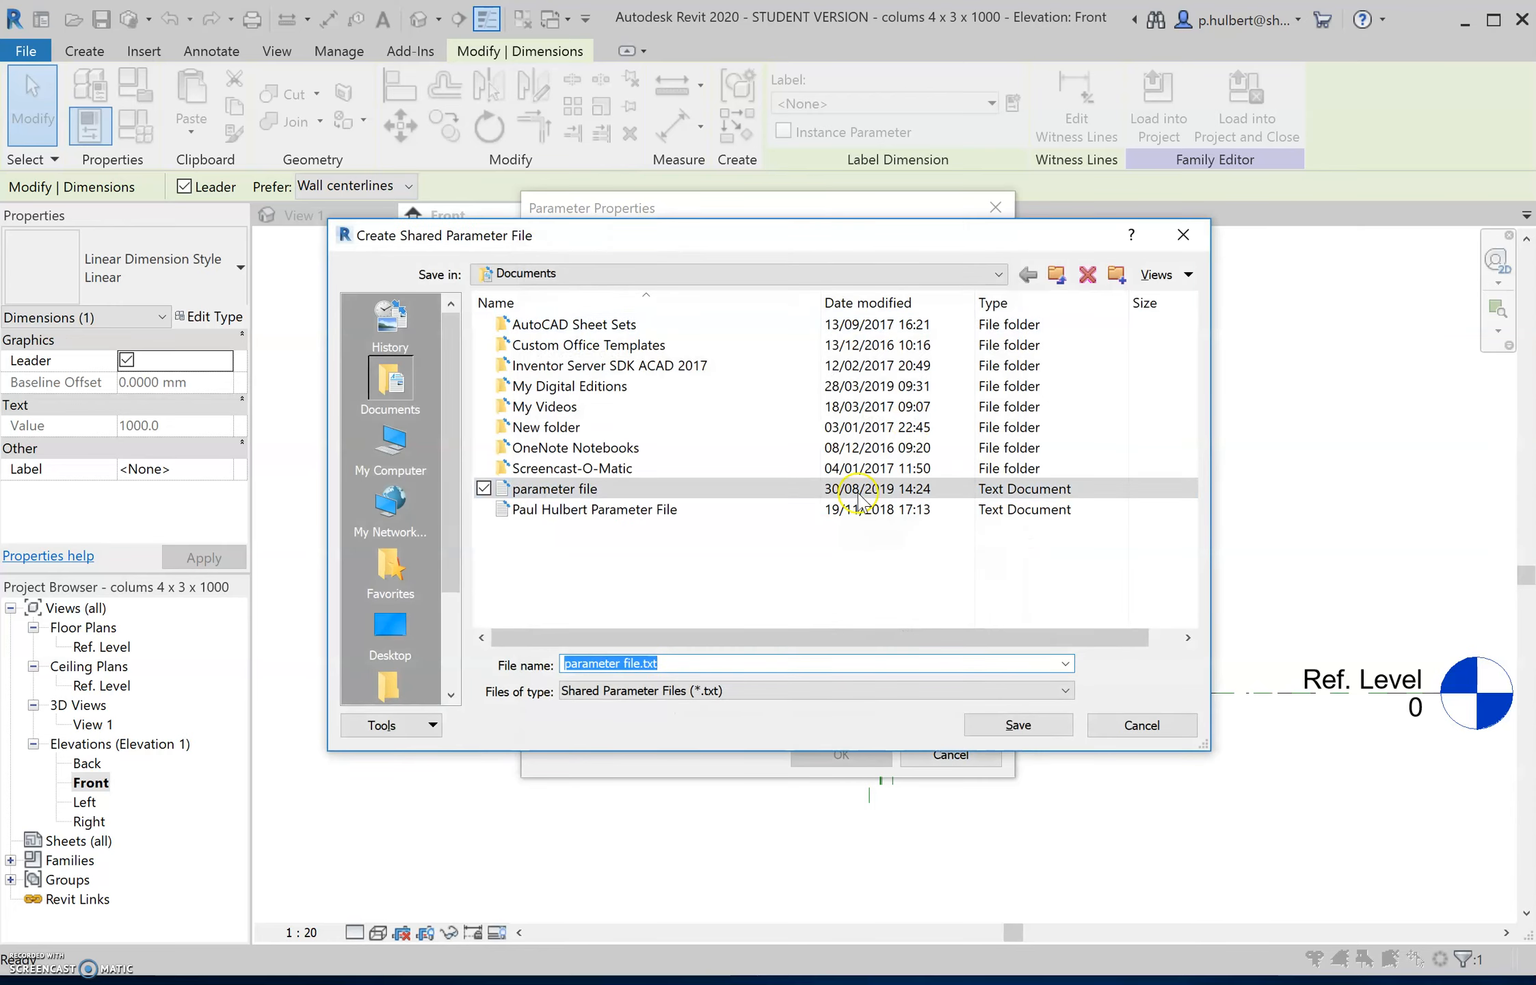
{"action": "left_click", "coordinate": [1057, 729]}
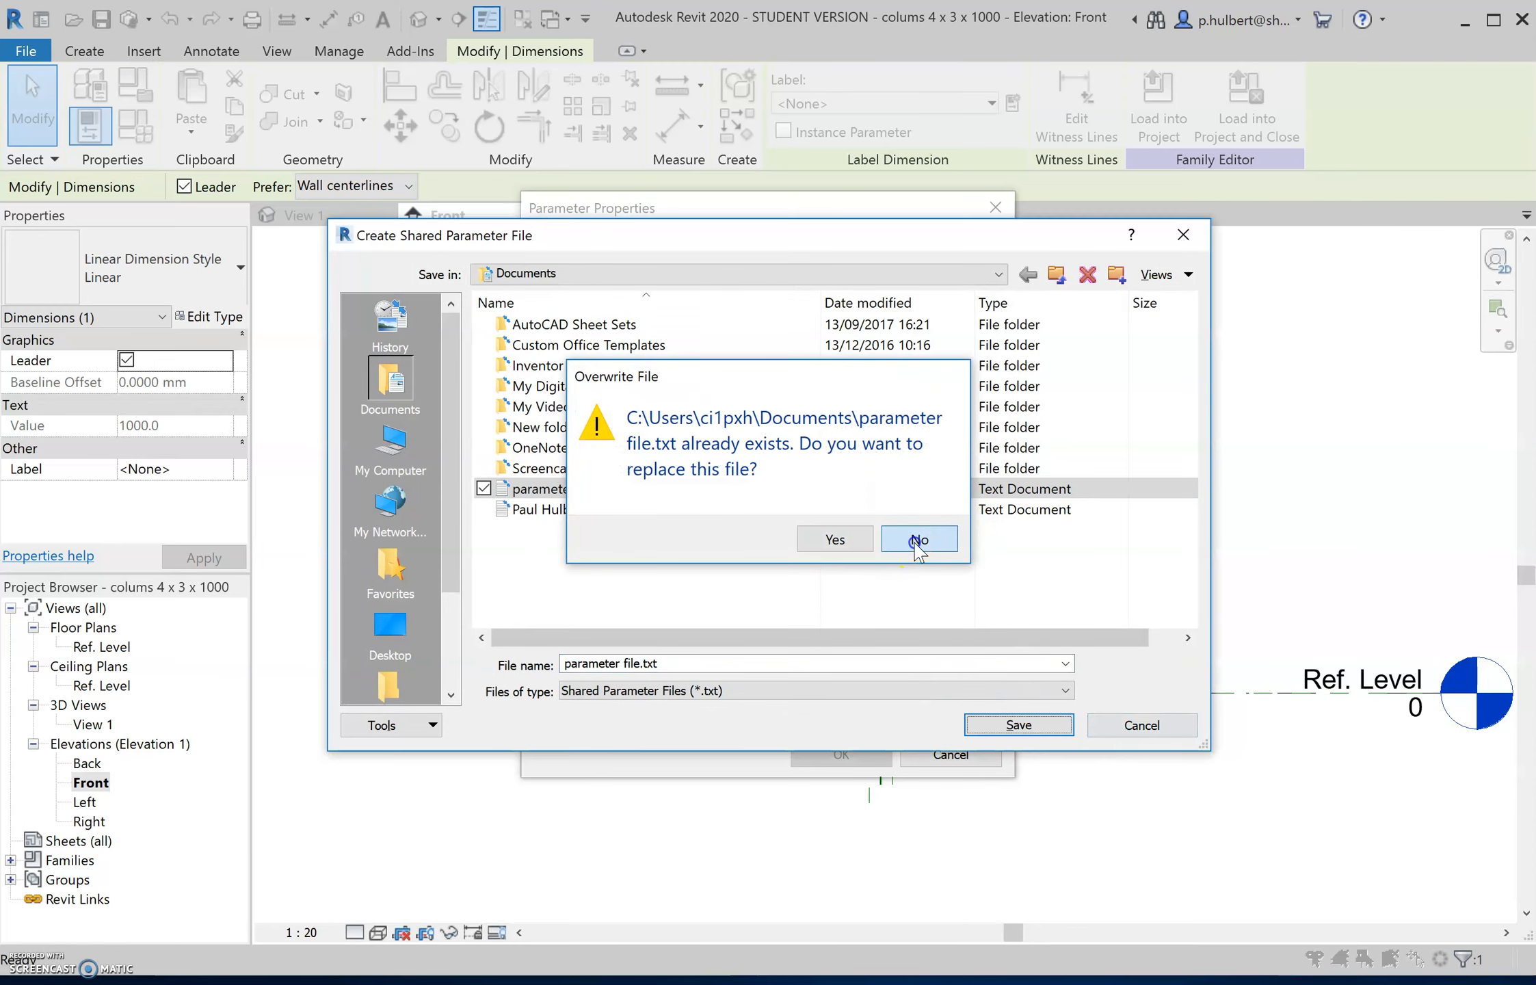
{"action": "left_click", "coordinate": [917, 538]}
{"action": "left_click", "coordinate": [1138, 724]}
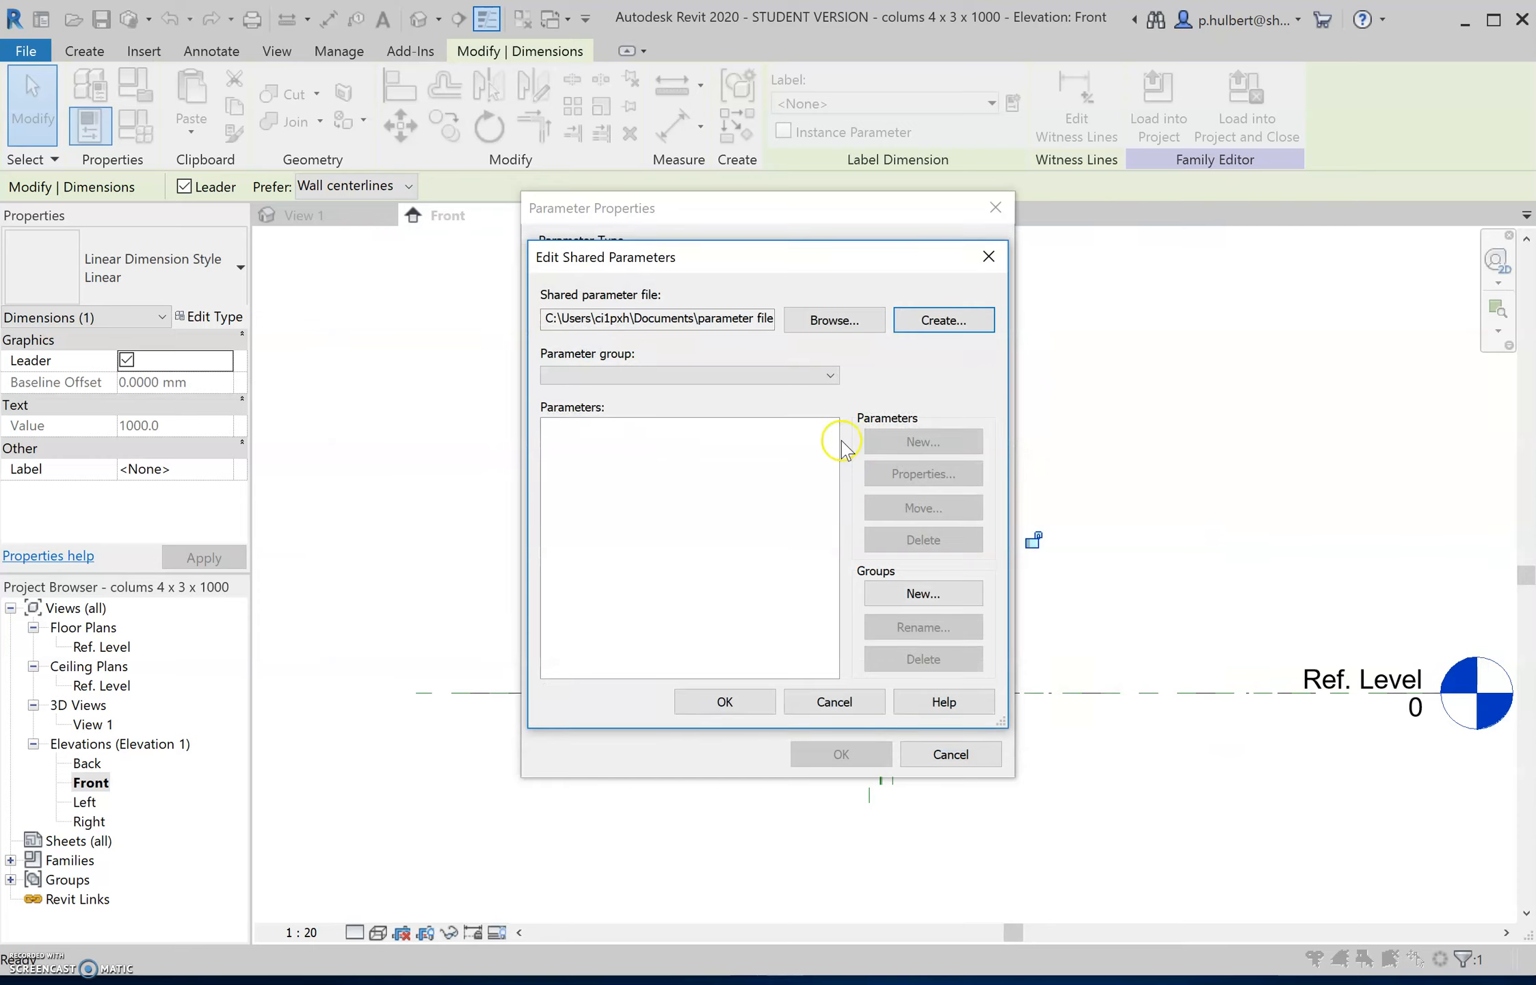
- Add a parameter group named "Properties" to the shared parameter file
{"action": "left_click", "coordinate": [923, 595]}
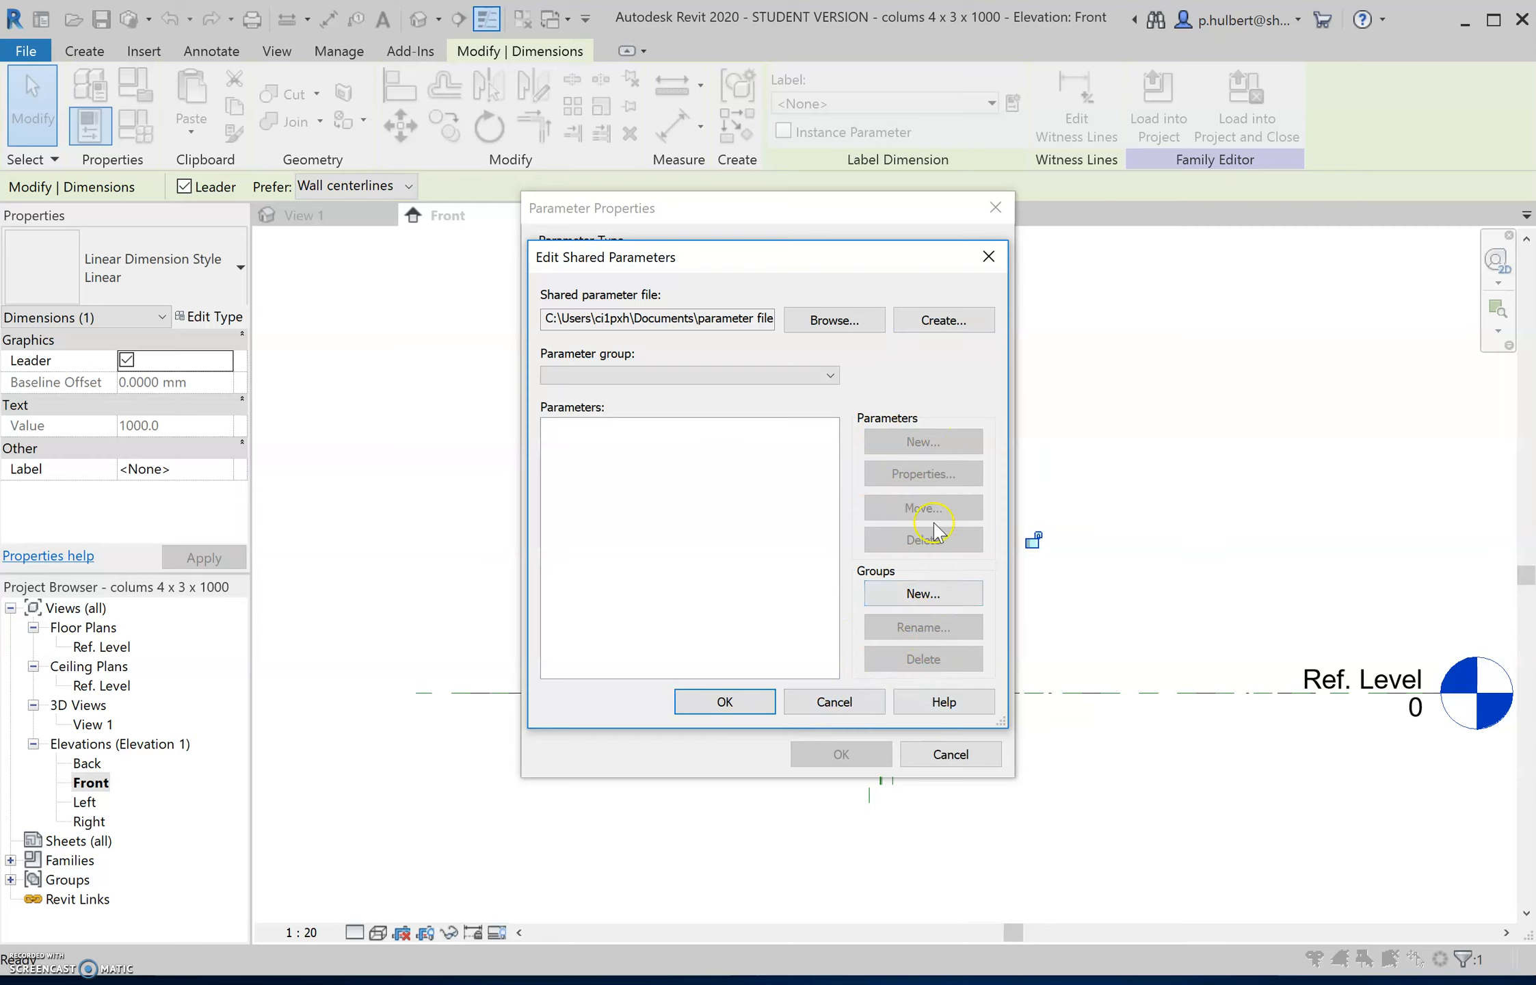
{"action": "left_click", "coordinate": [920, 597]}
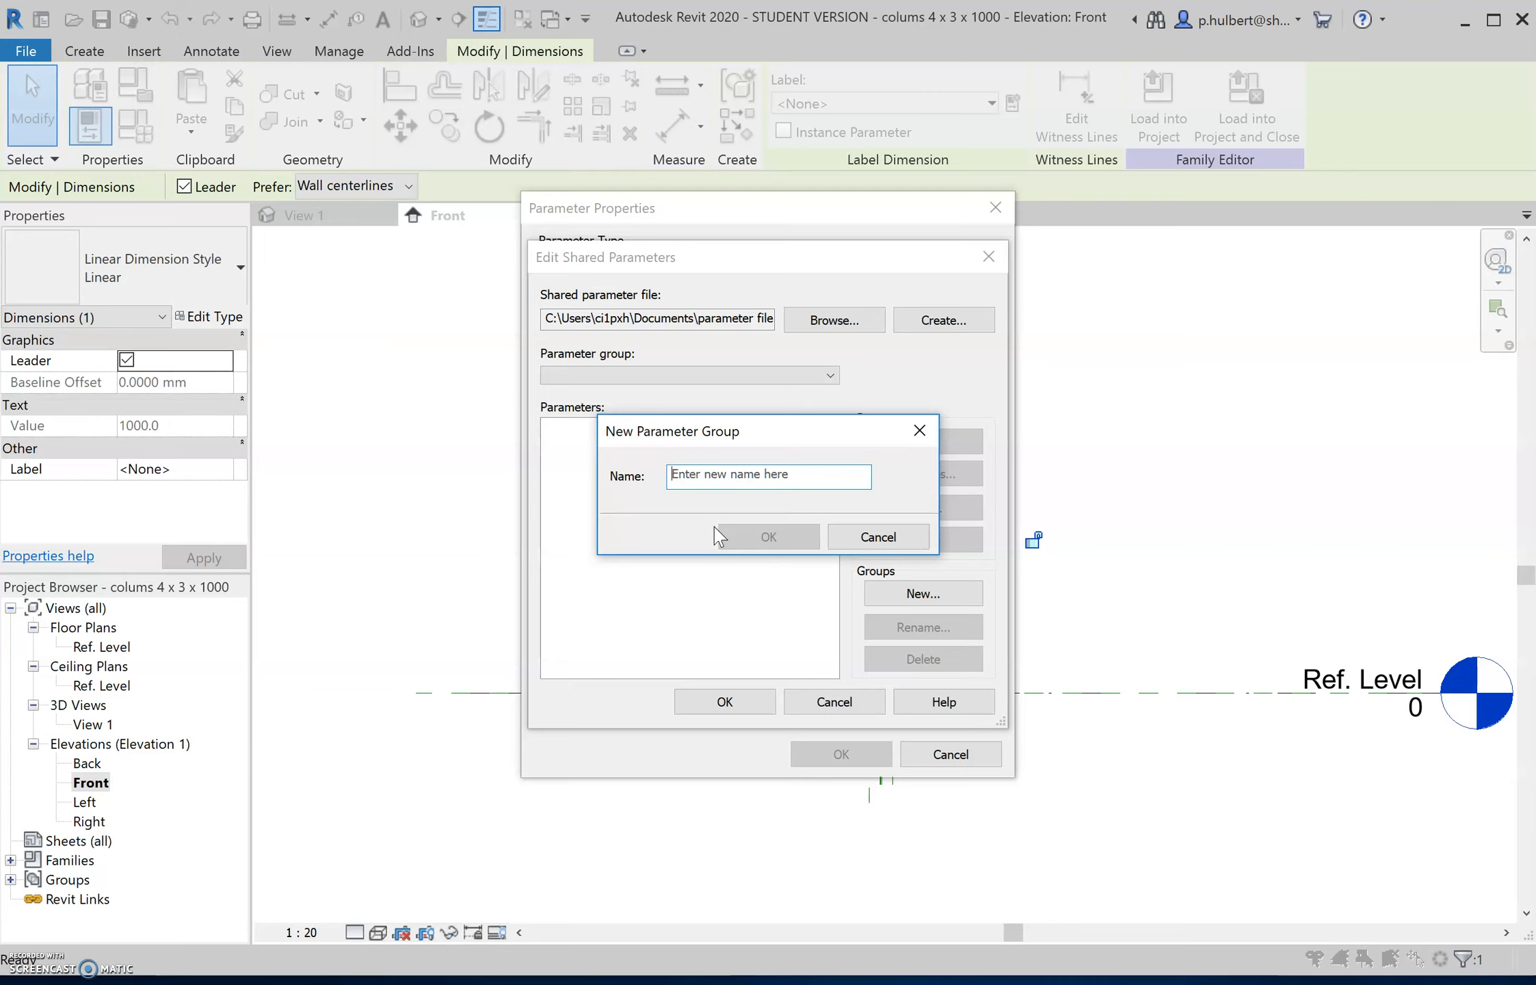
{"action": "type", "text": "Properties"}
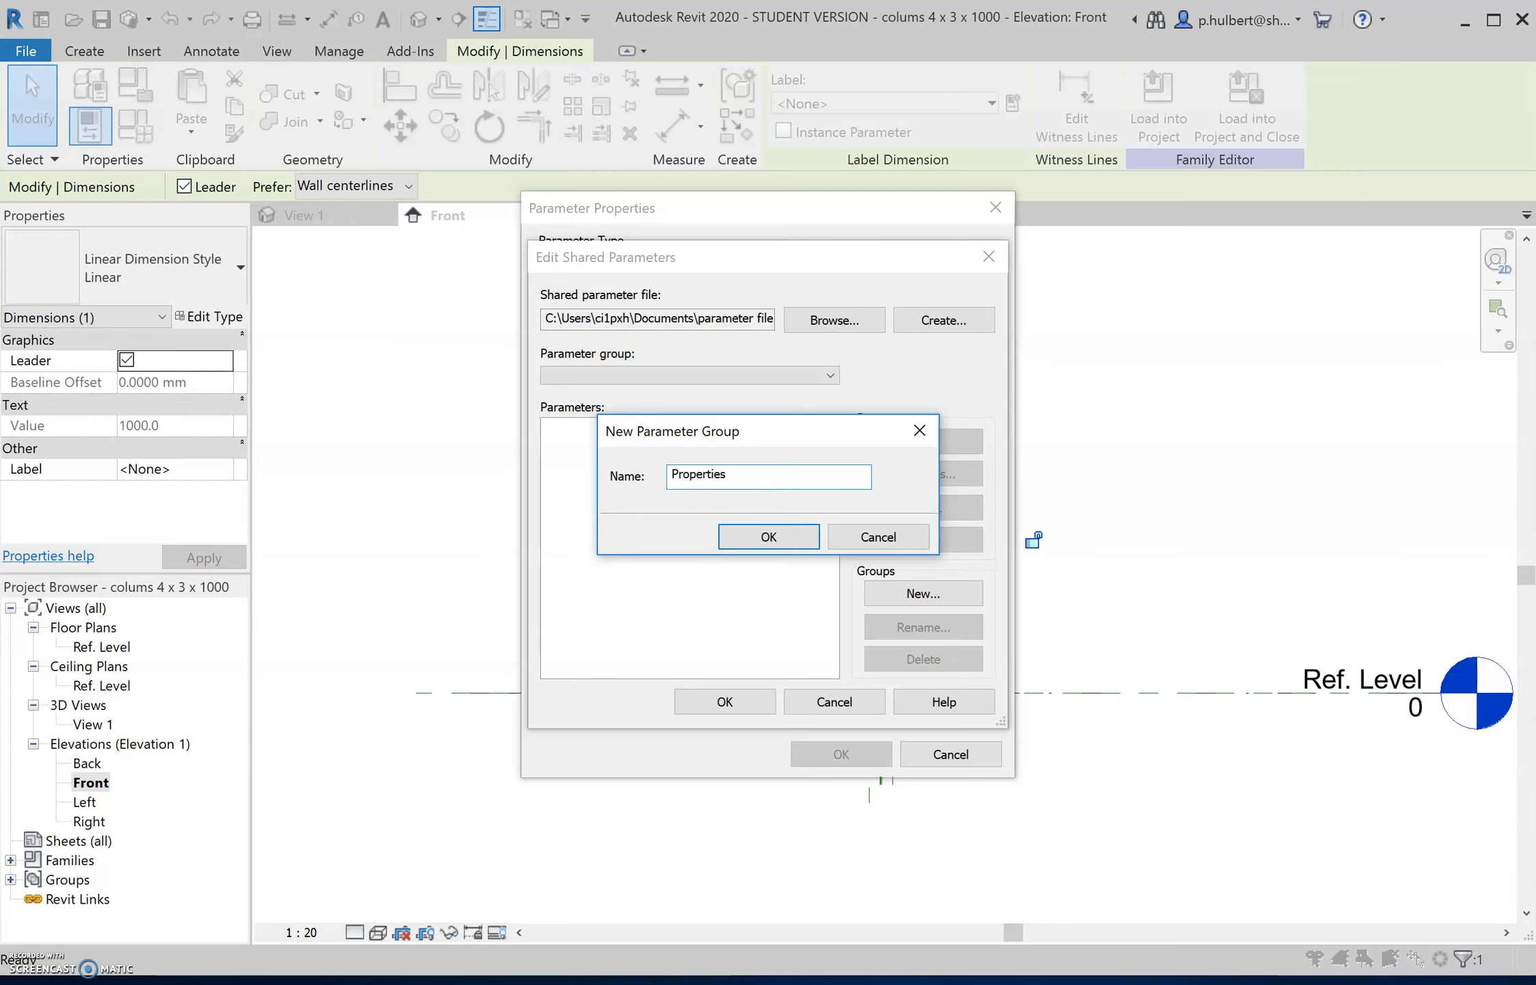
{"action": "left_click", "coordinate": [768, 539]}
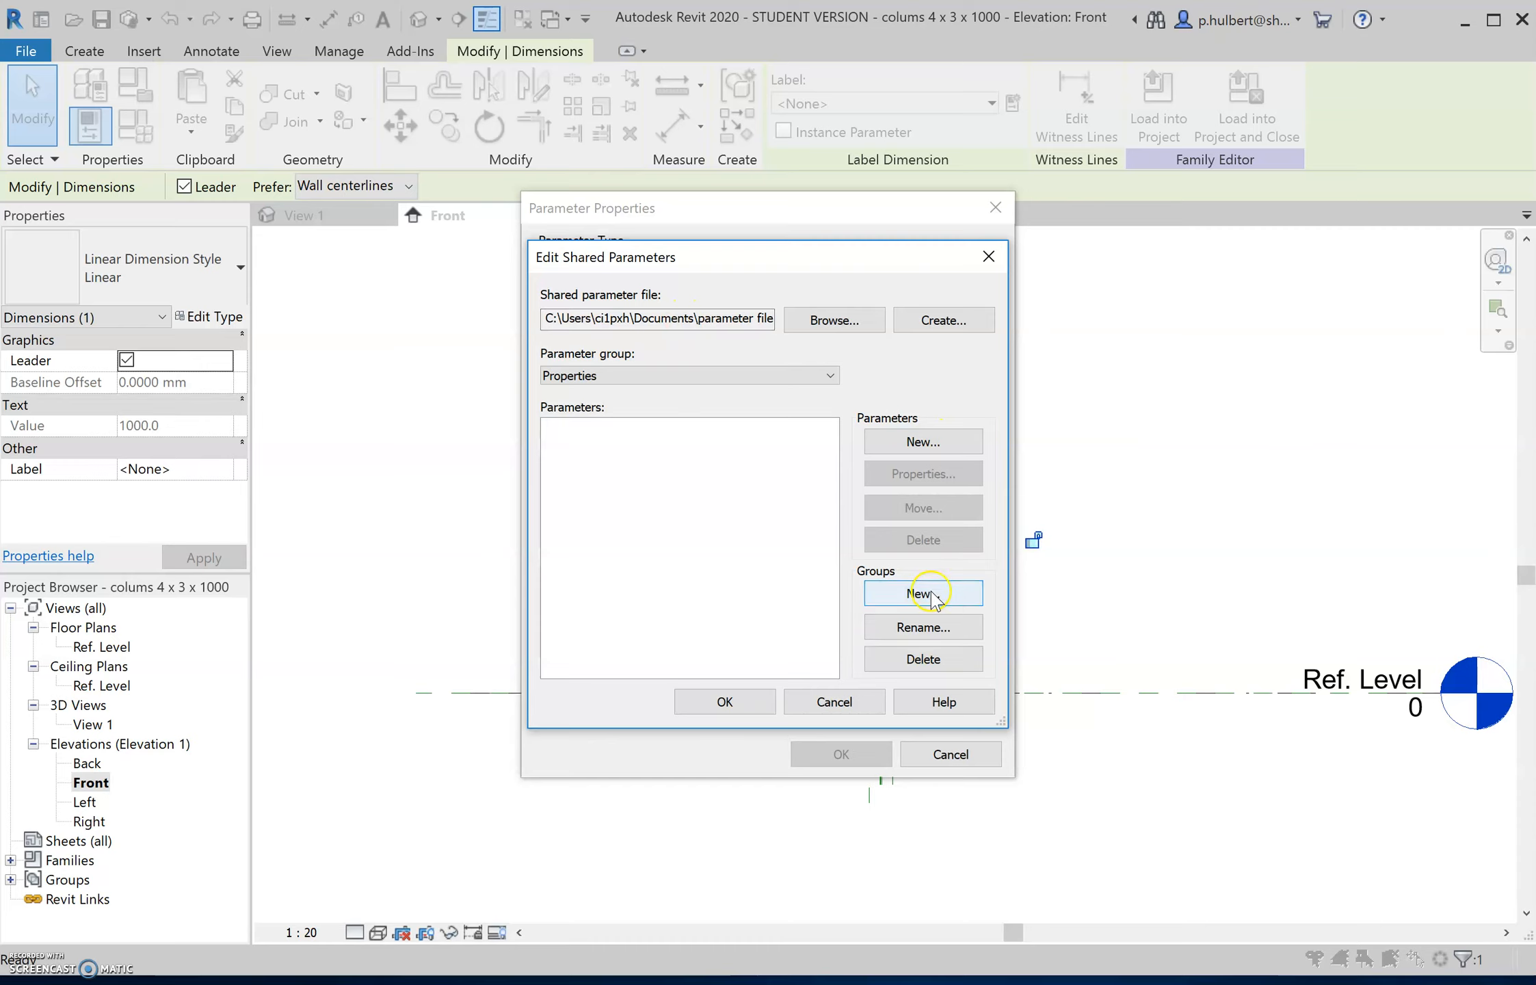
- Add a parameter named "Length of Column" to the Properties group, with discipline Common and type Length
{"action": "left_click", "coordinate": [921, 445]}
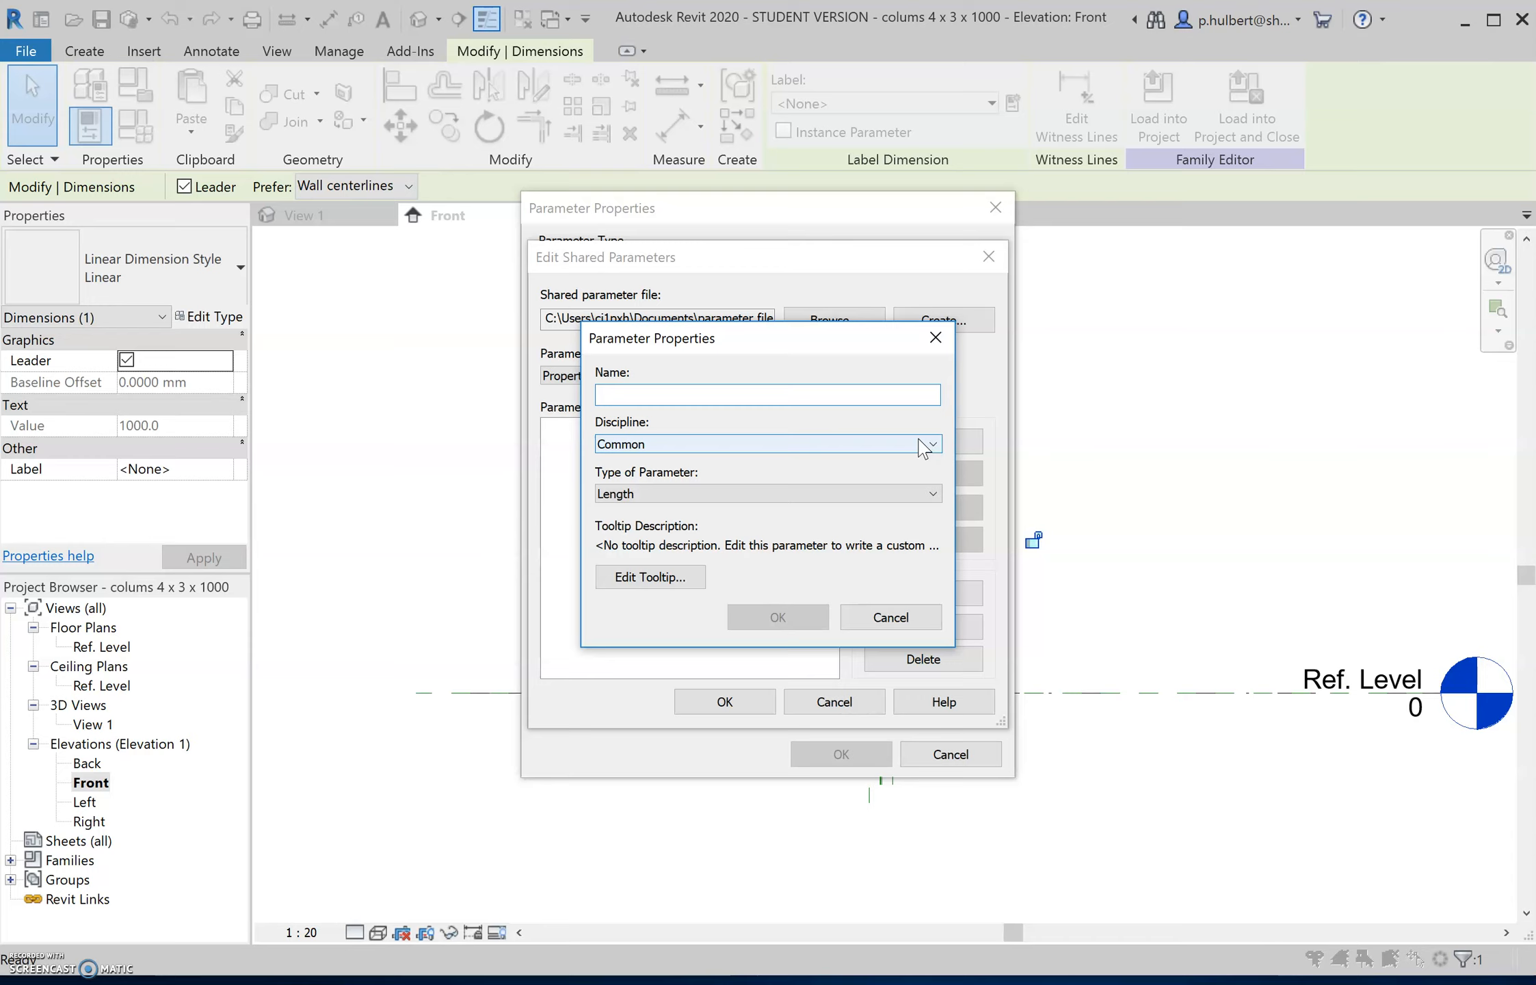
{"action": "left_click", "coordinate": [643, 396]}
{"action": "type", "text": "Length of Column"}
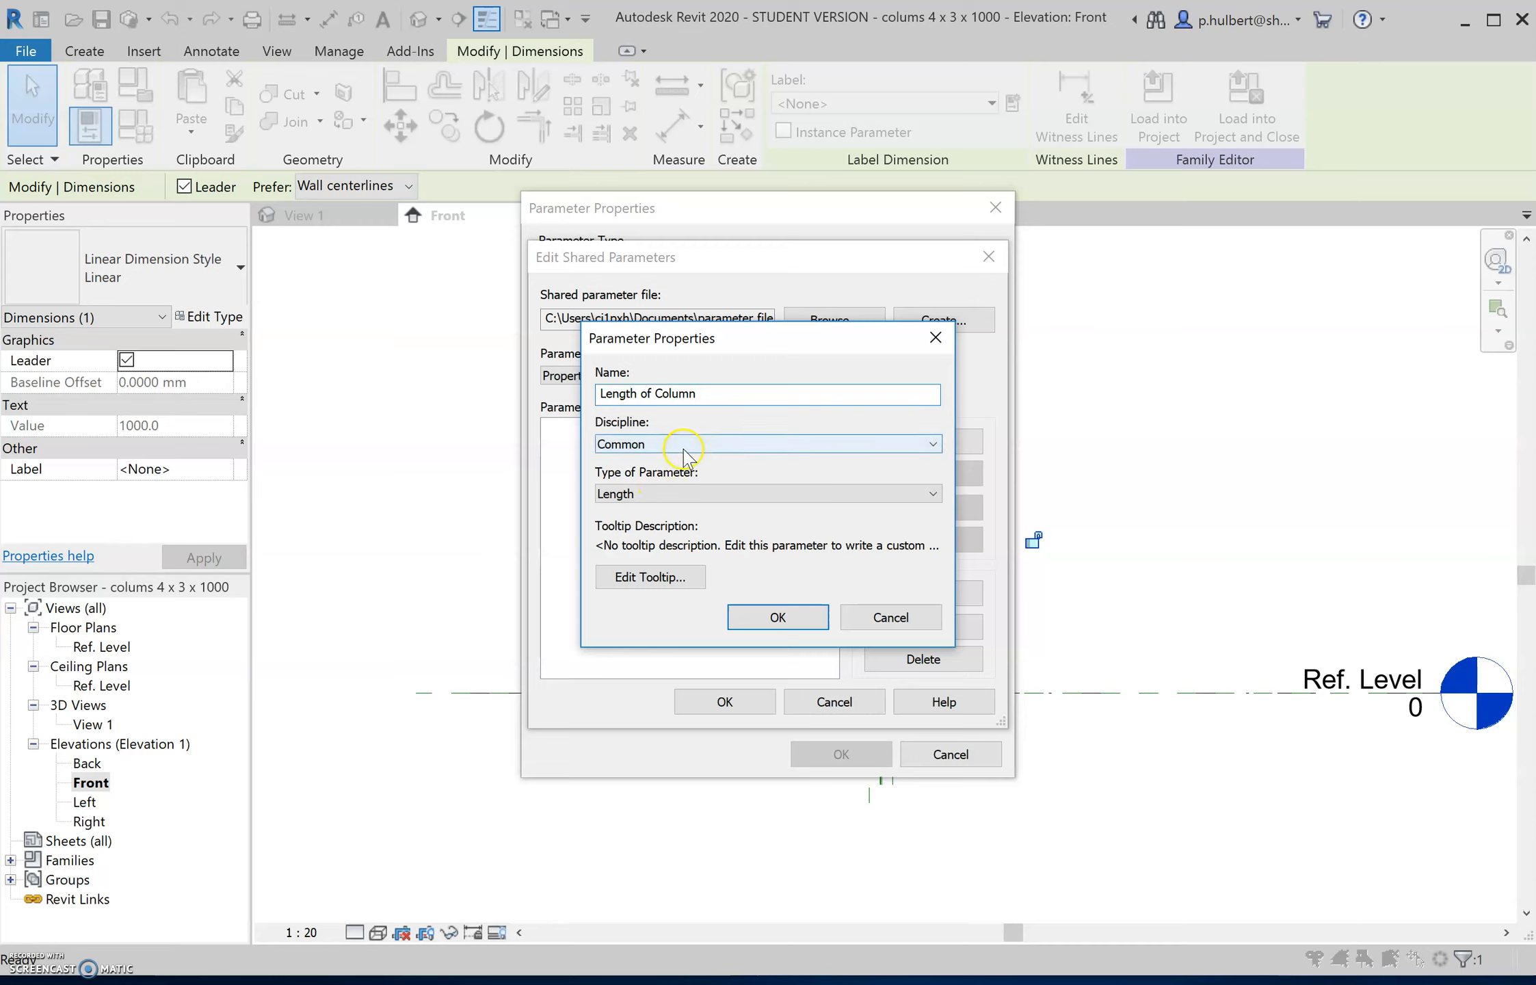
{"action": "left_click", "coordinate": [739, 445]}
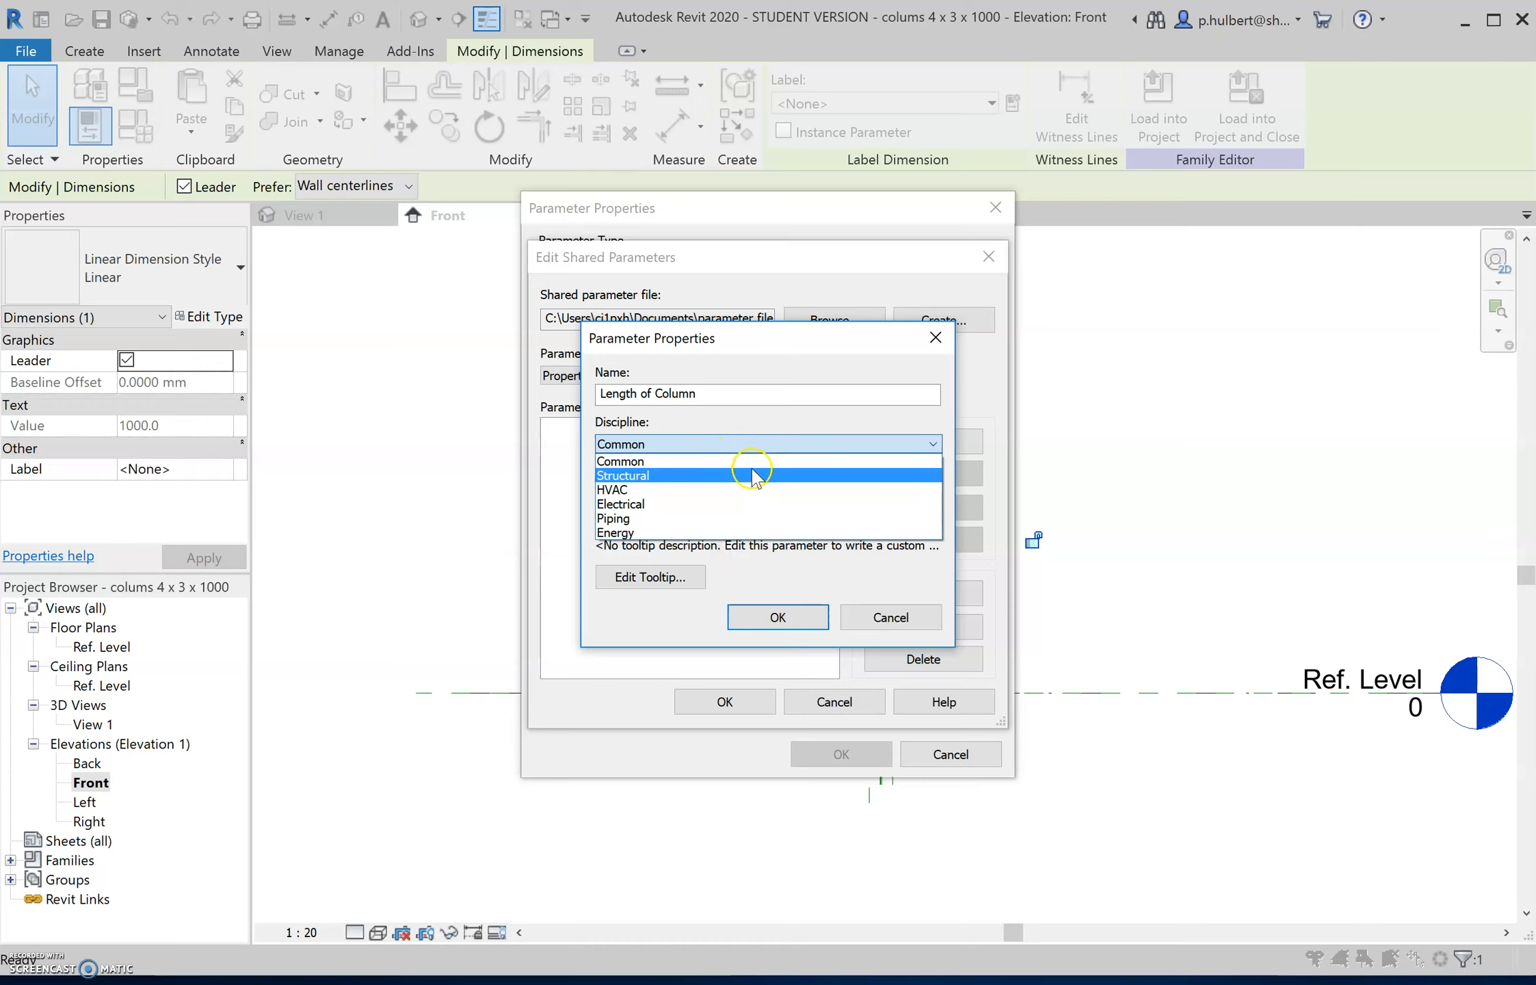
{"action": "left_click", "coordinate": [754, 465]}
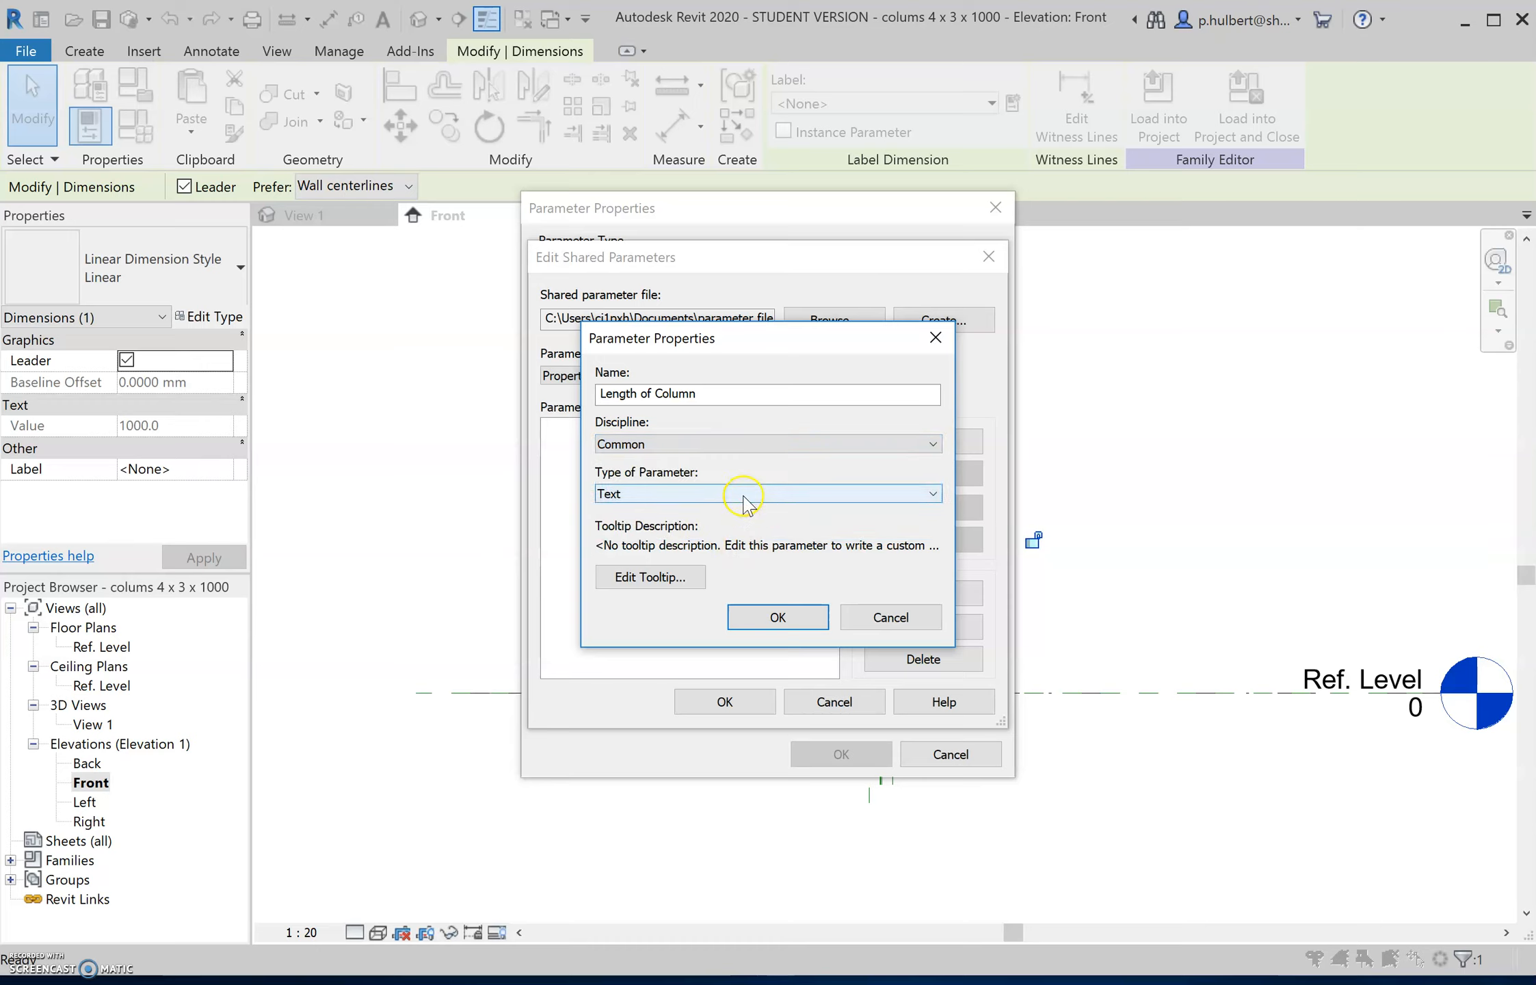
{"action": "left_click", "coordinate": [746, 493]}
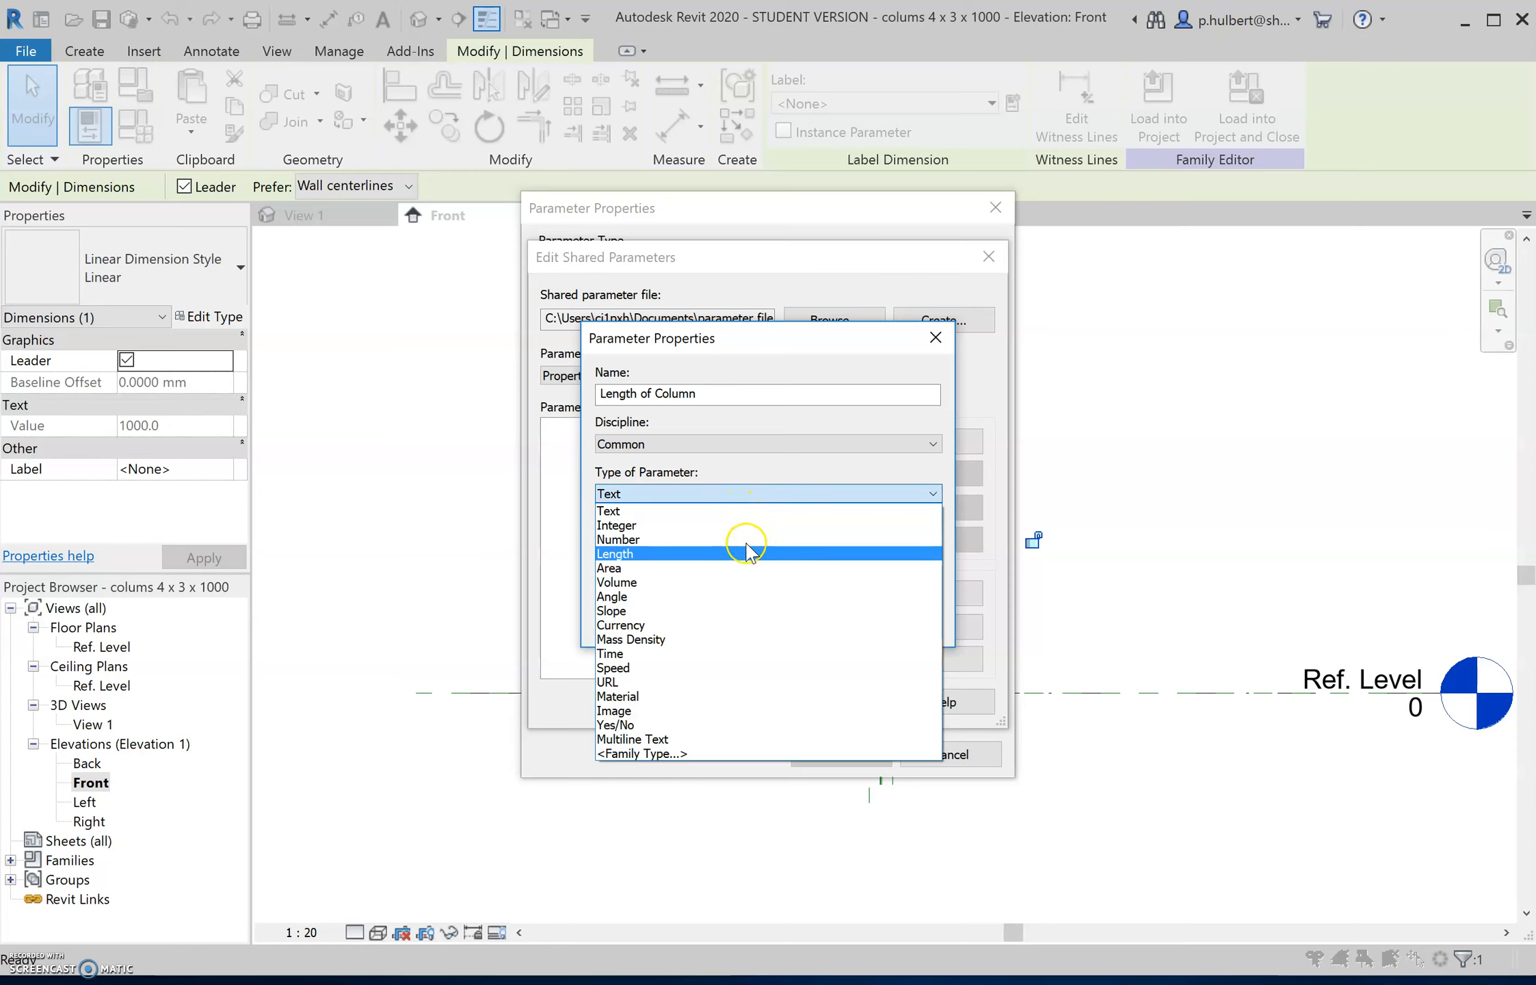
{"action": "left_click", "coordinate": [756, 724]}
{"action": "left_click", "coordinate": [663, 562]}
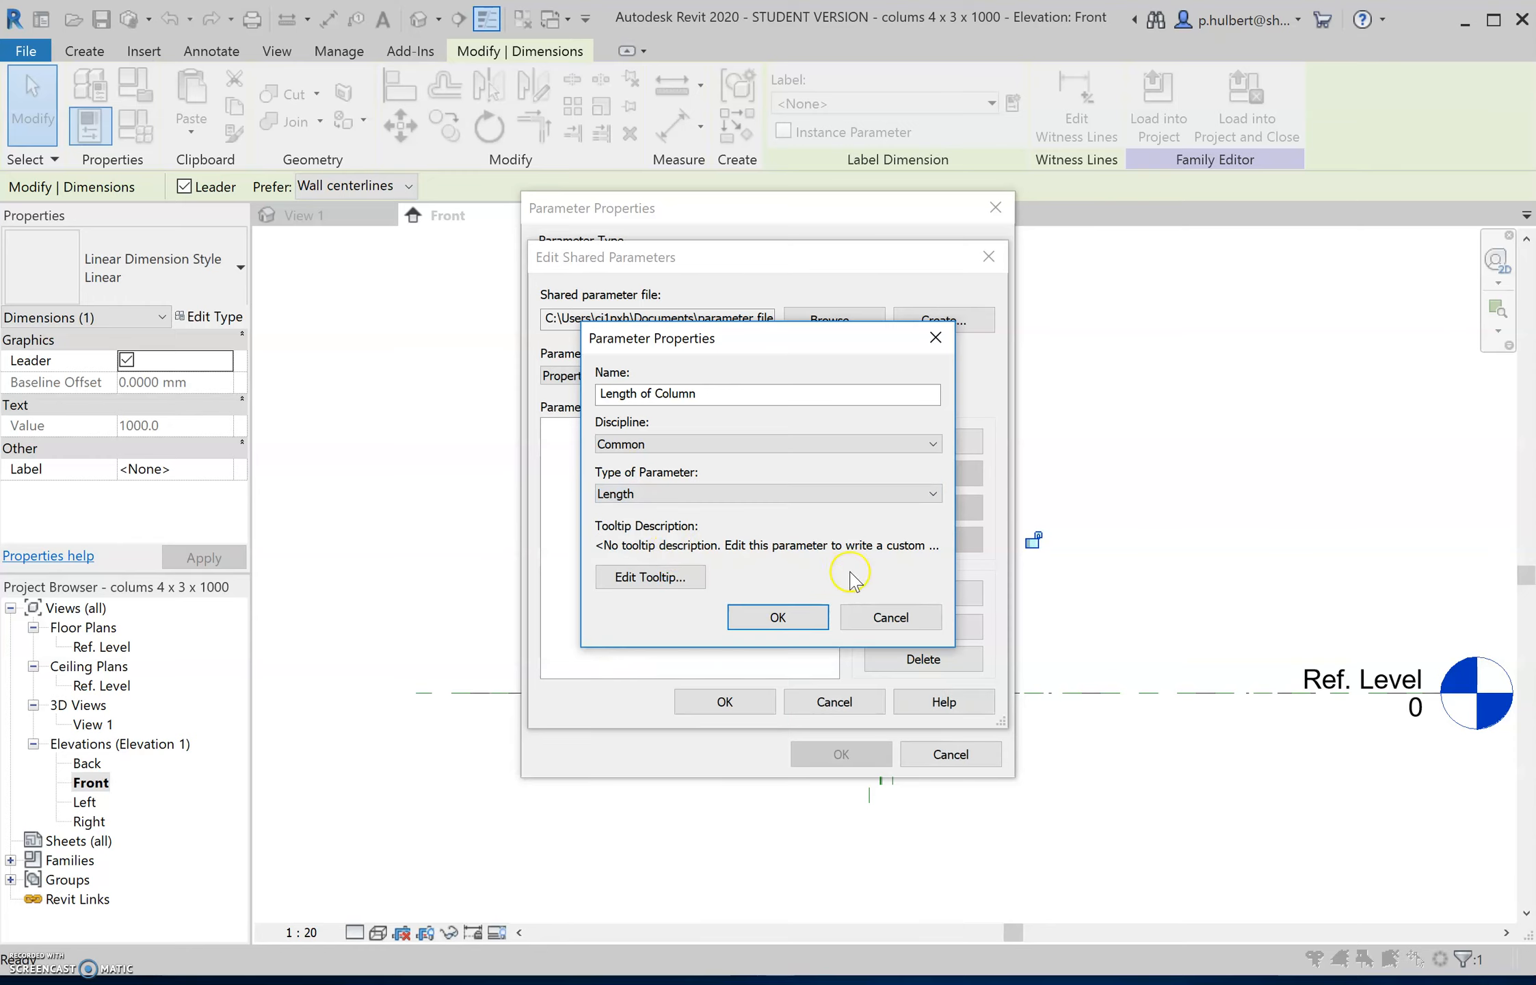
{"action": "left_click", "coordinate": [777, 617]}
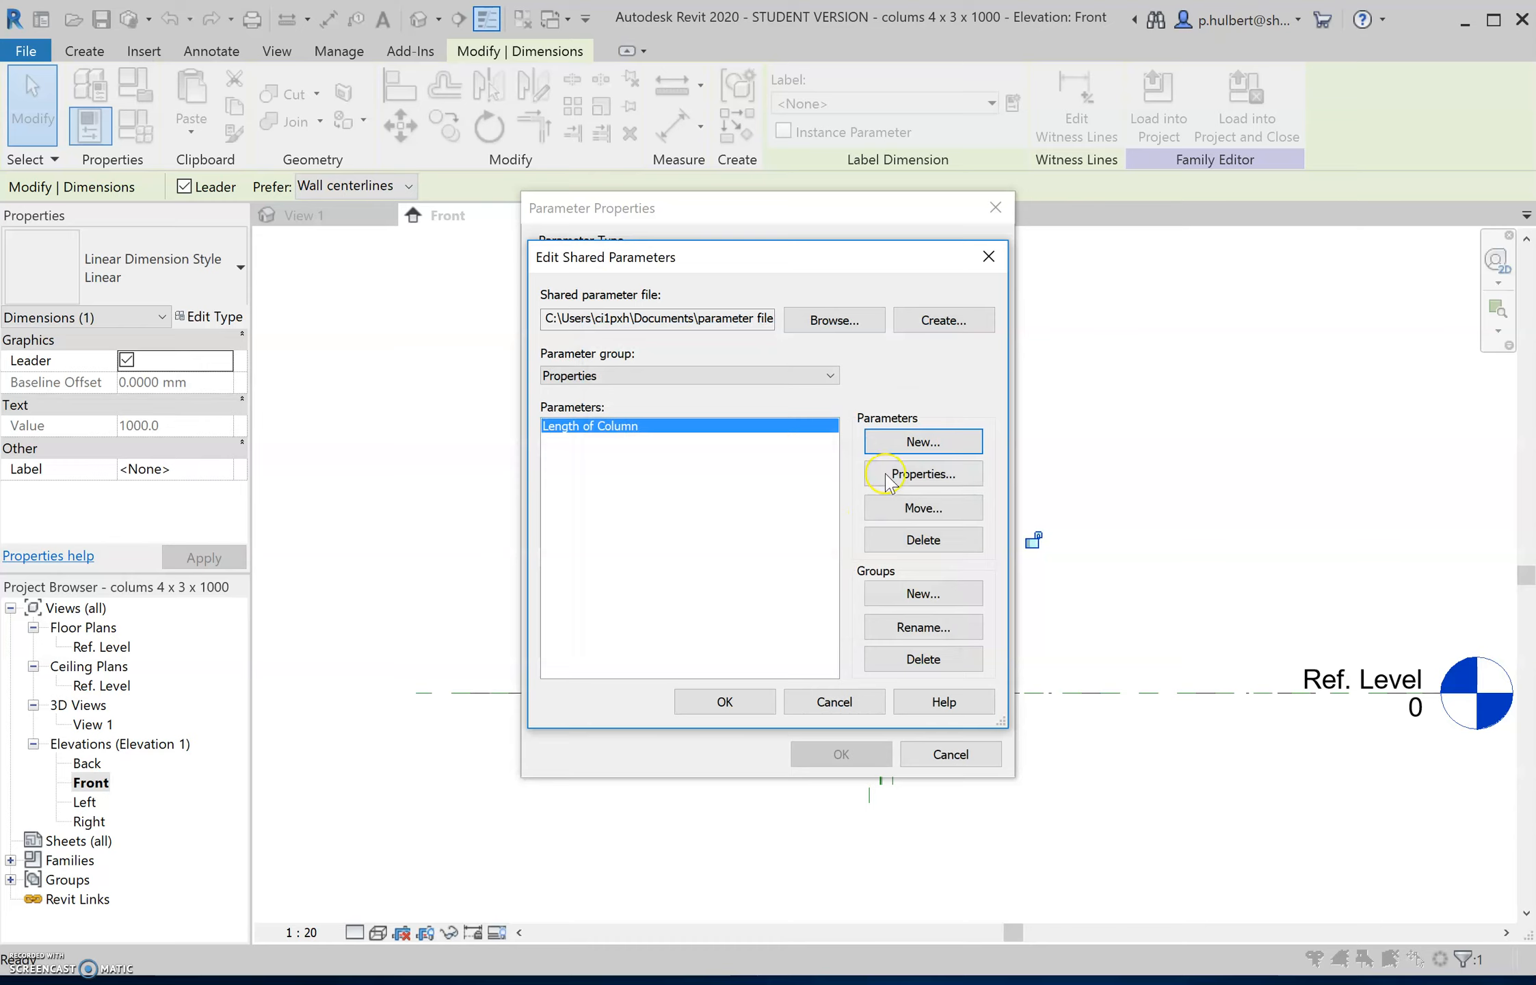
- Assign the shared parameter Length of Column to the column's height dimension, grouped under Dimensions
{"action": "left_click", "coordinate": [718, 704]}
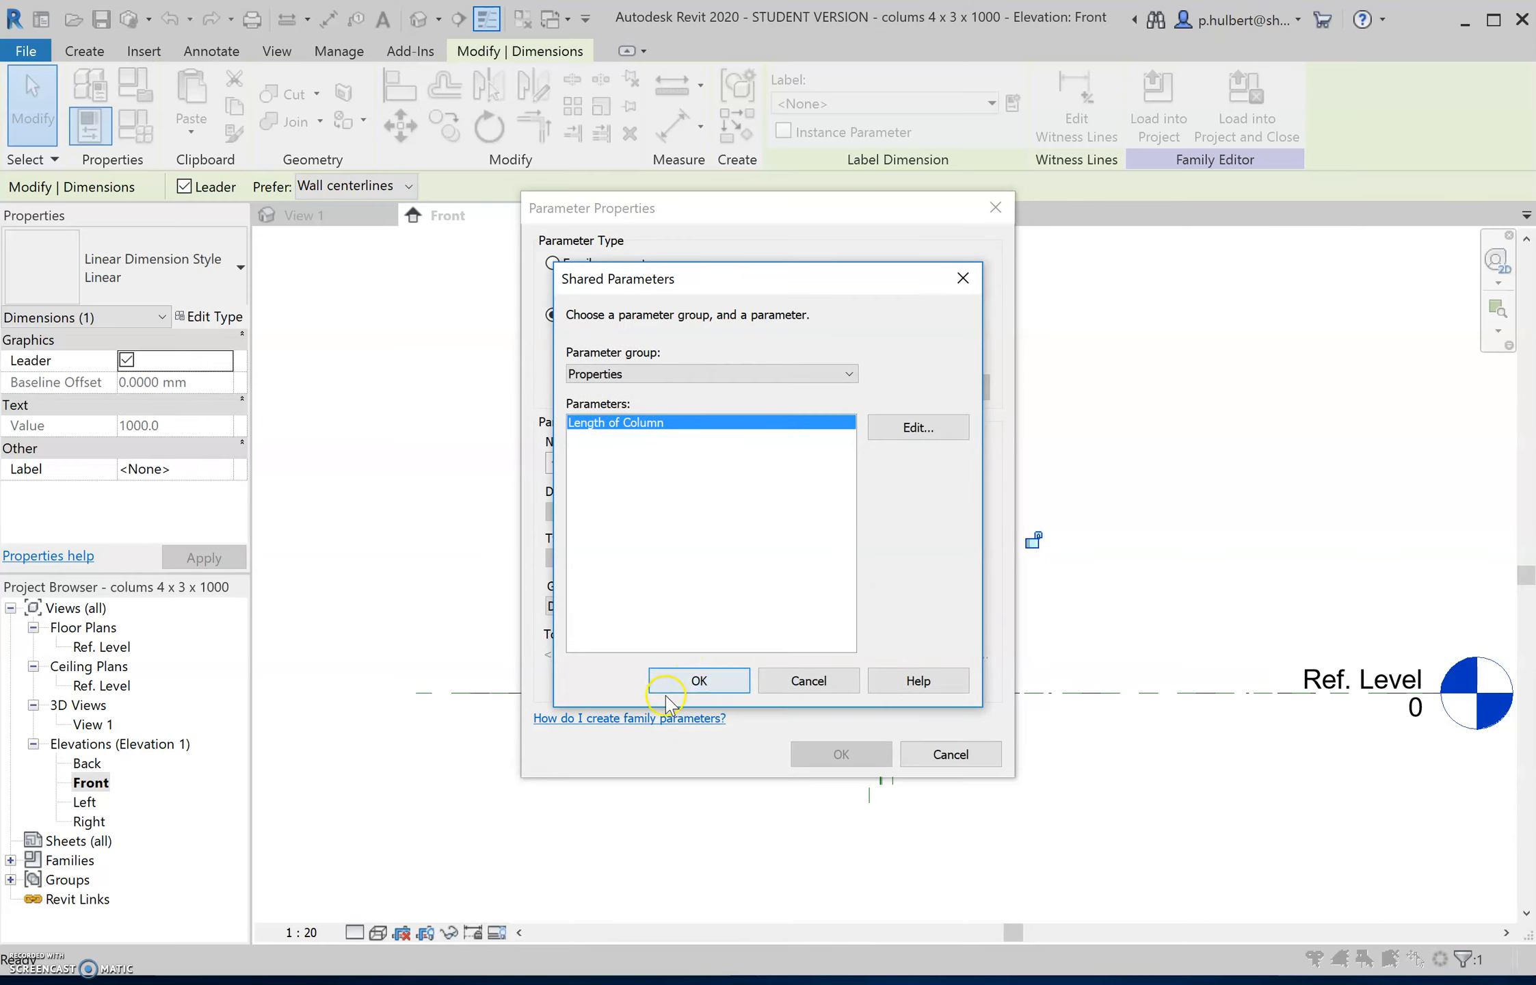
{"action": "left_click", "coordinate": [674, 684]}
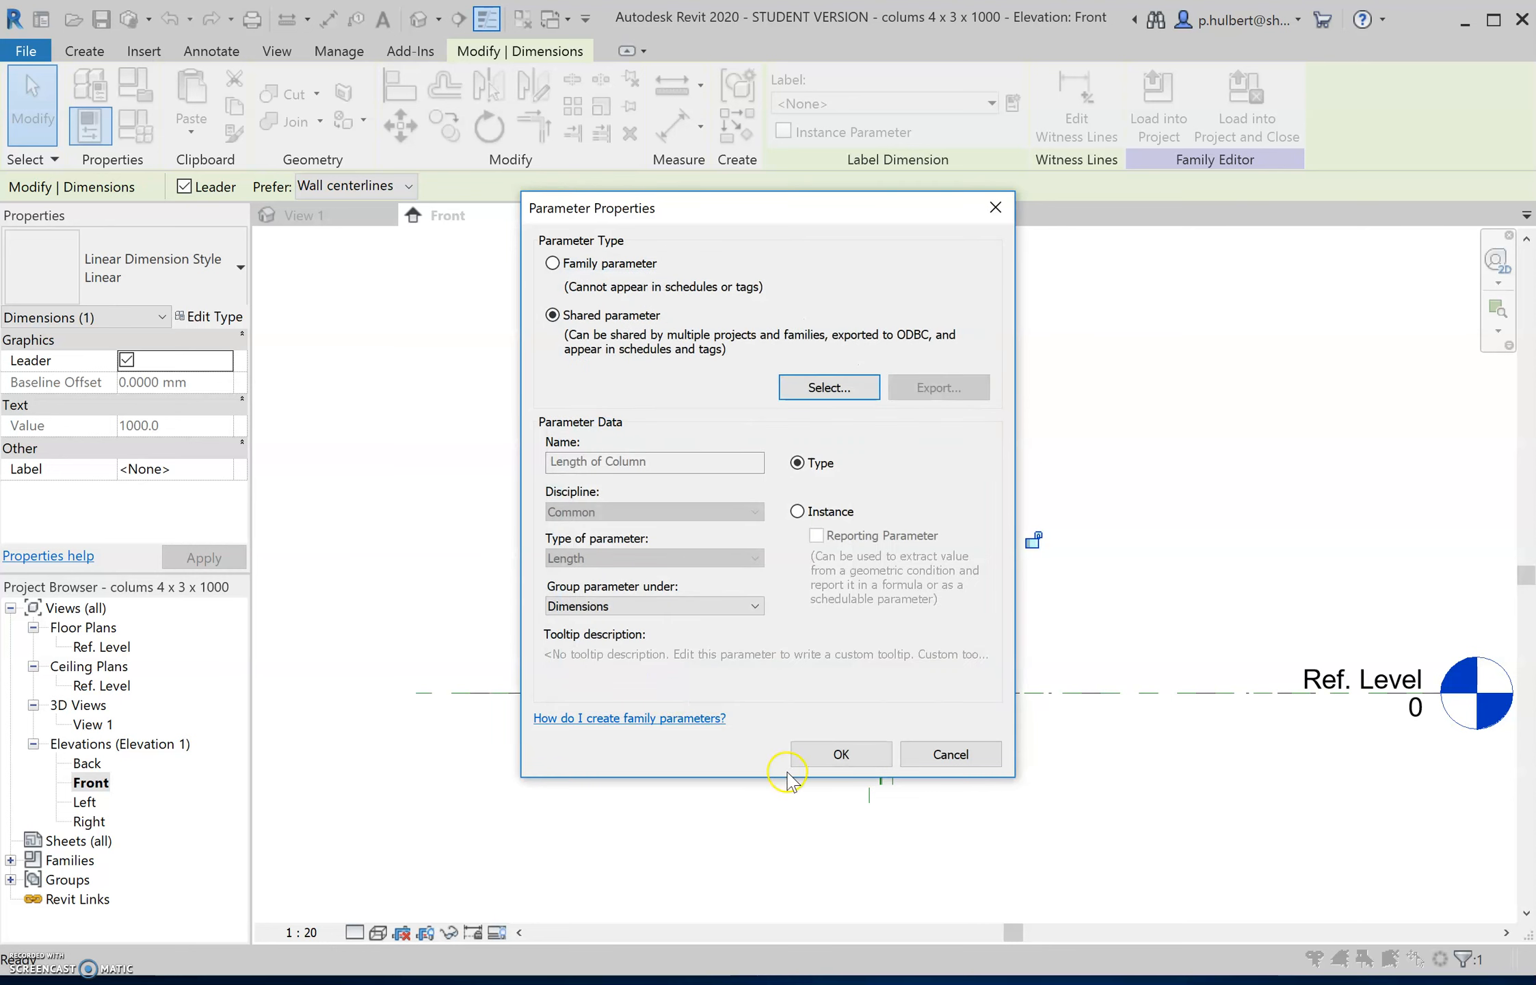
{"action": "left_click", "coordinate": [841, 756]}
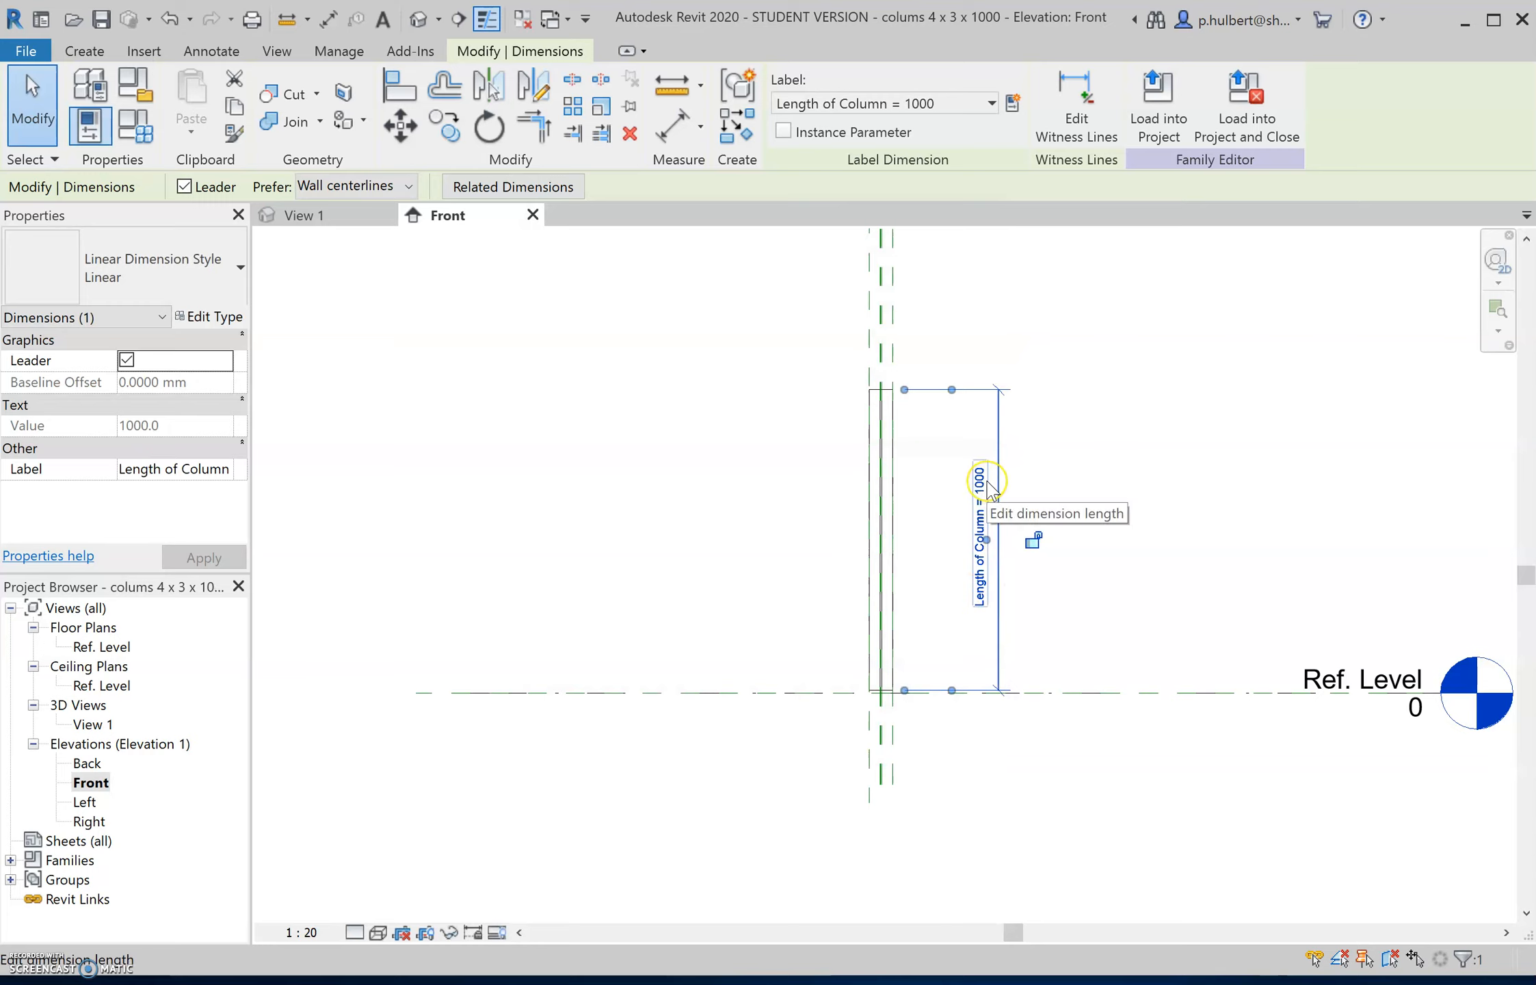
- Set the Length of Column dimension to 900 mm to test the column's parametric height
{"action": "left_click", "coordinate": [983, 491]}
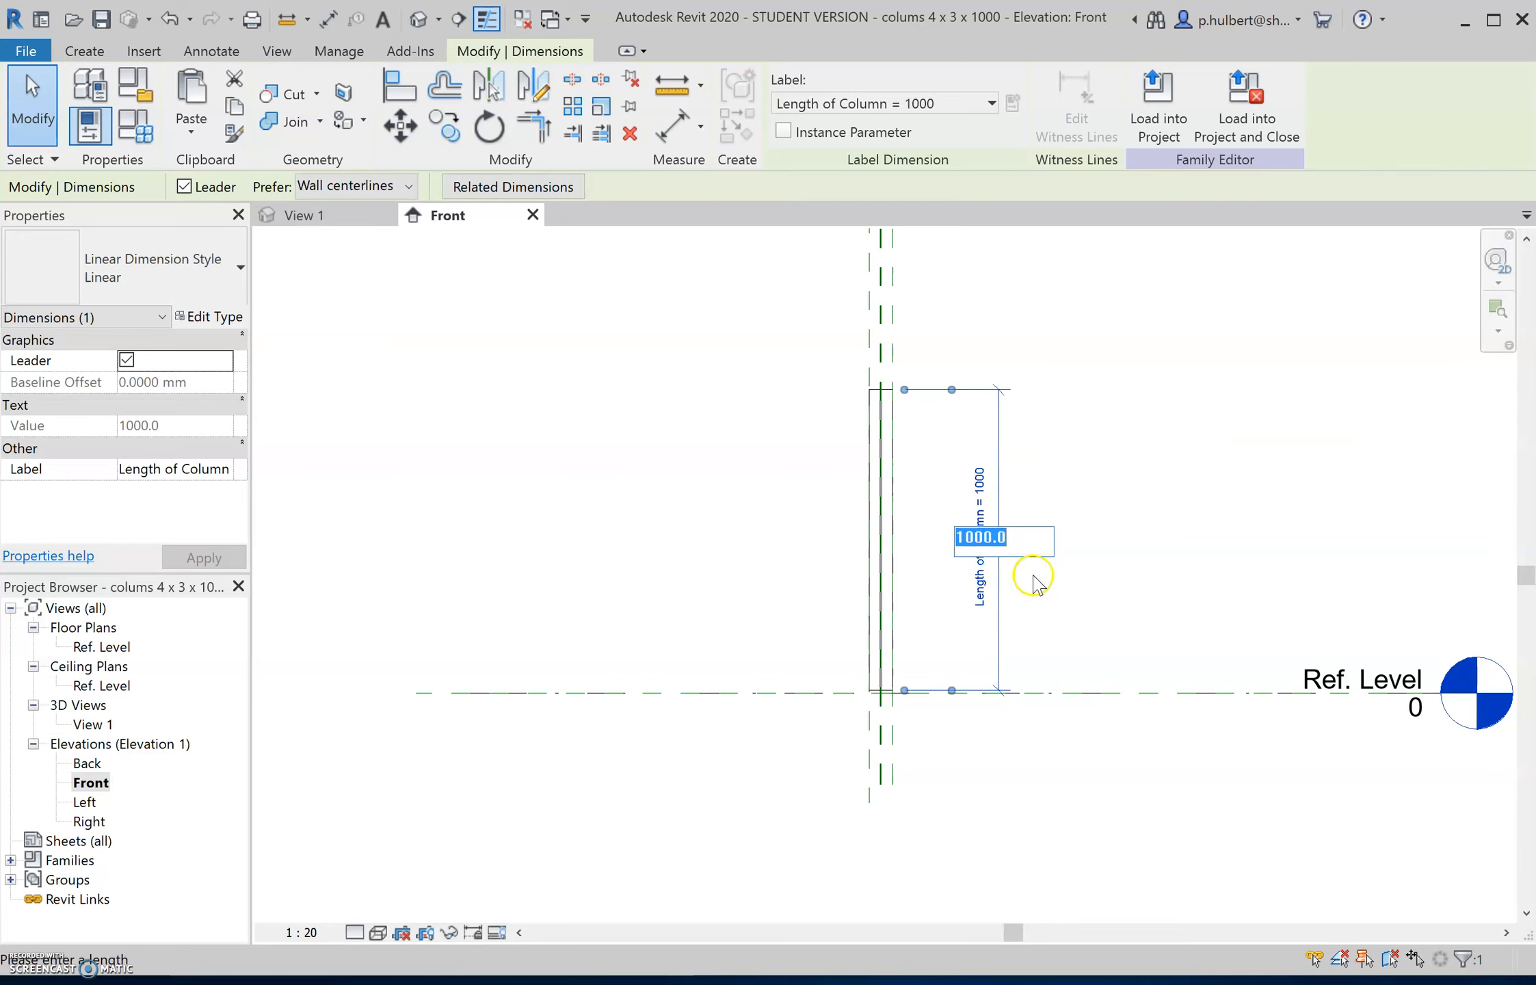
{"action": "type", "text": "9"}
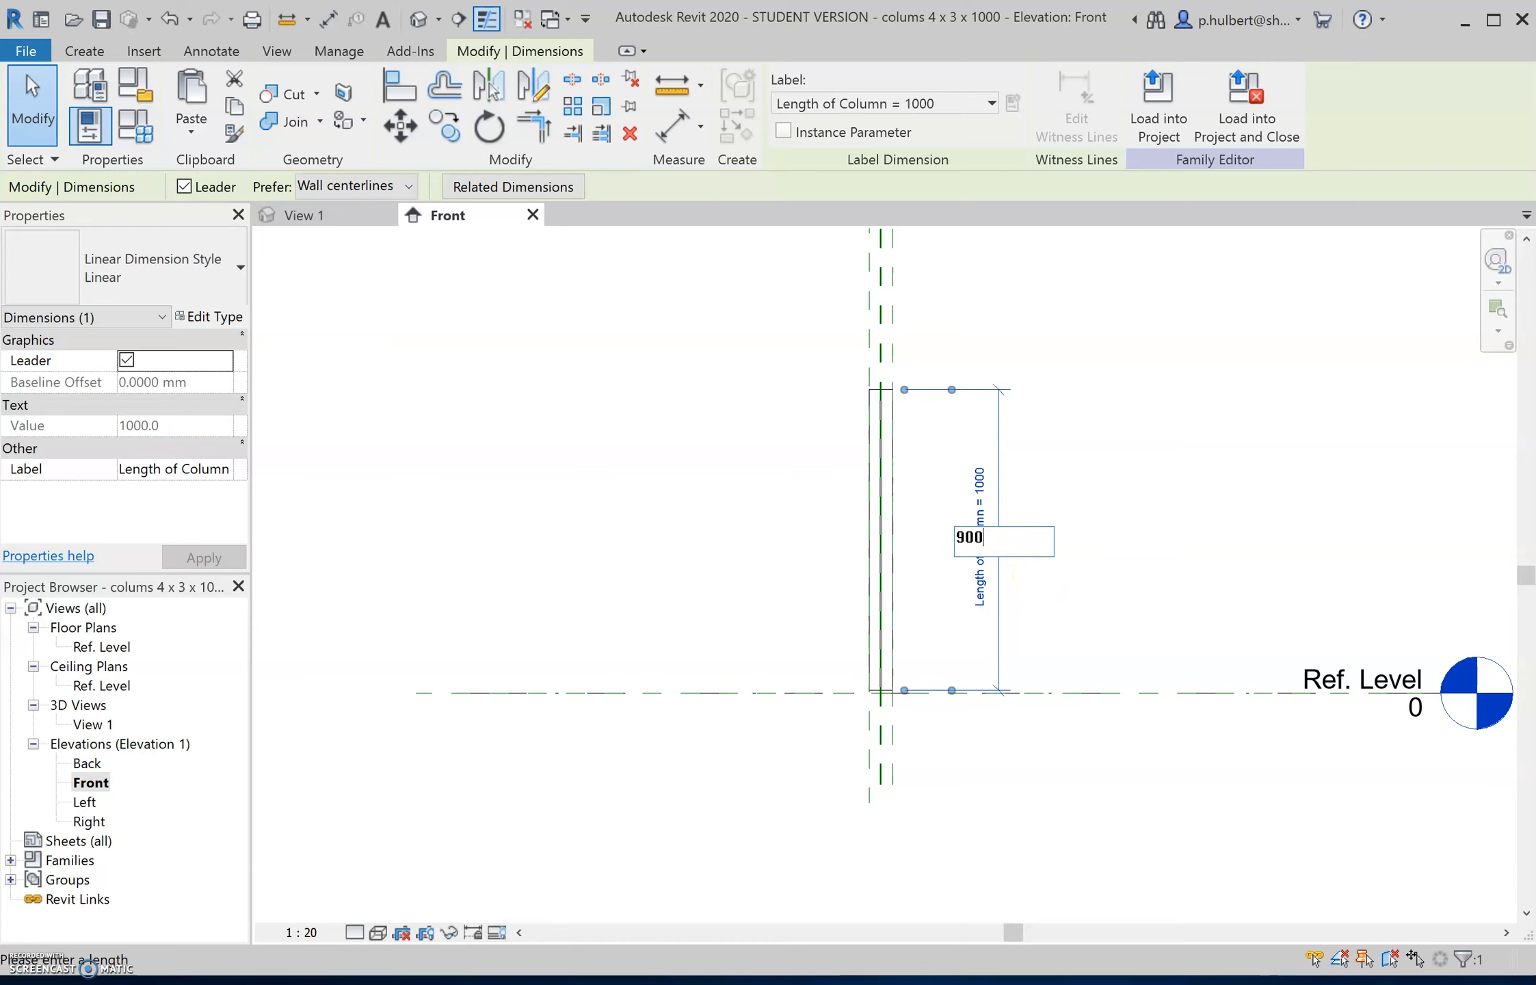
{"action": "type", "text": "00"}
{"action": "key", "text": "Return"}
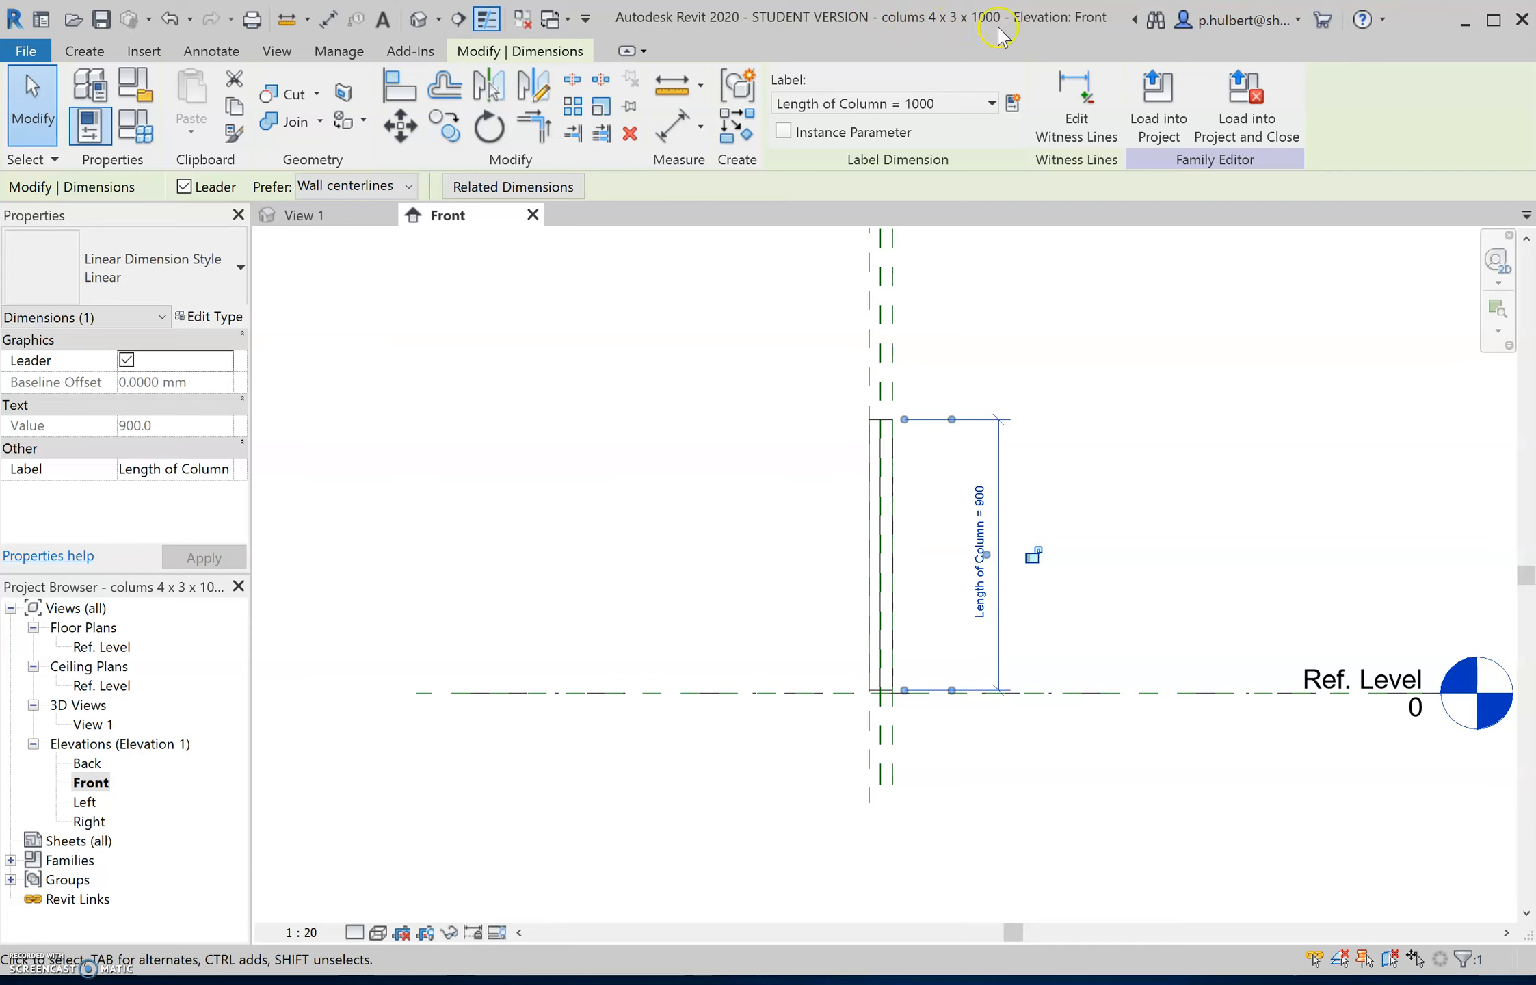
- Set the Length of Column dimension to 1000 mm
{"action": "left_click", "coordinate": [979, 513]}
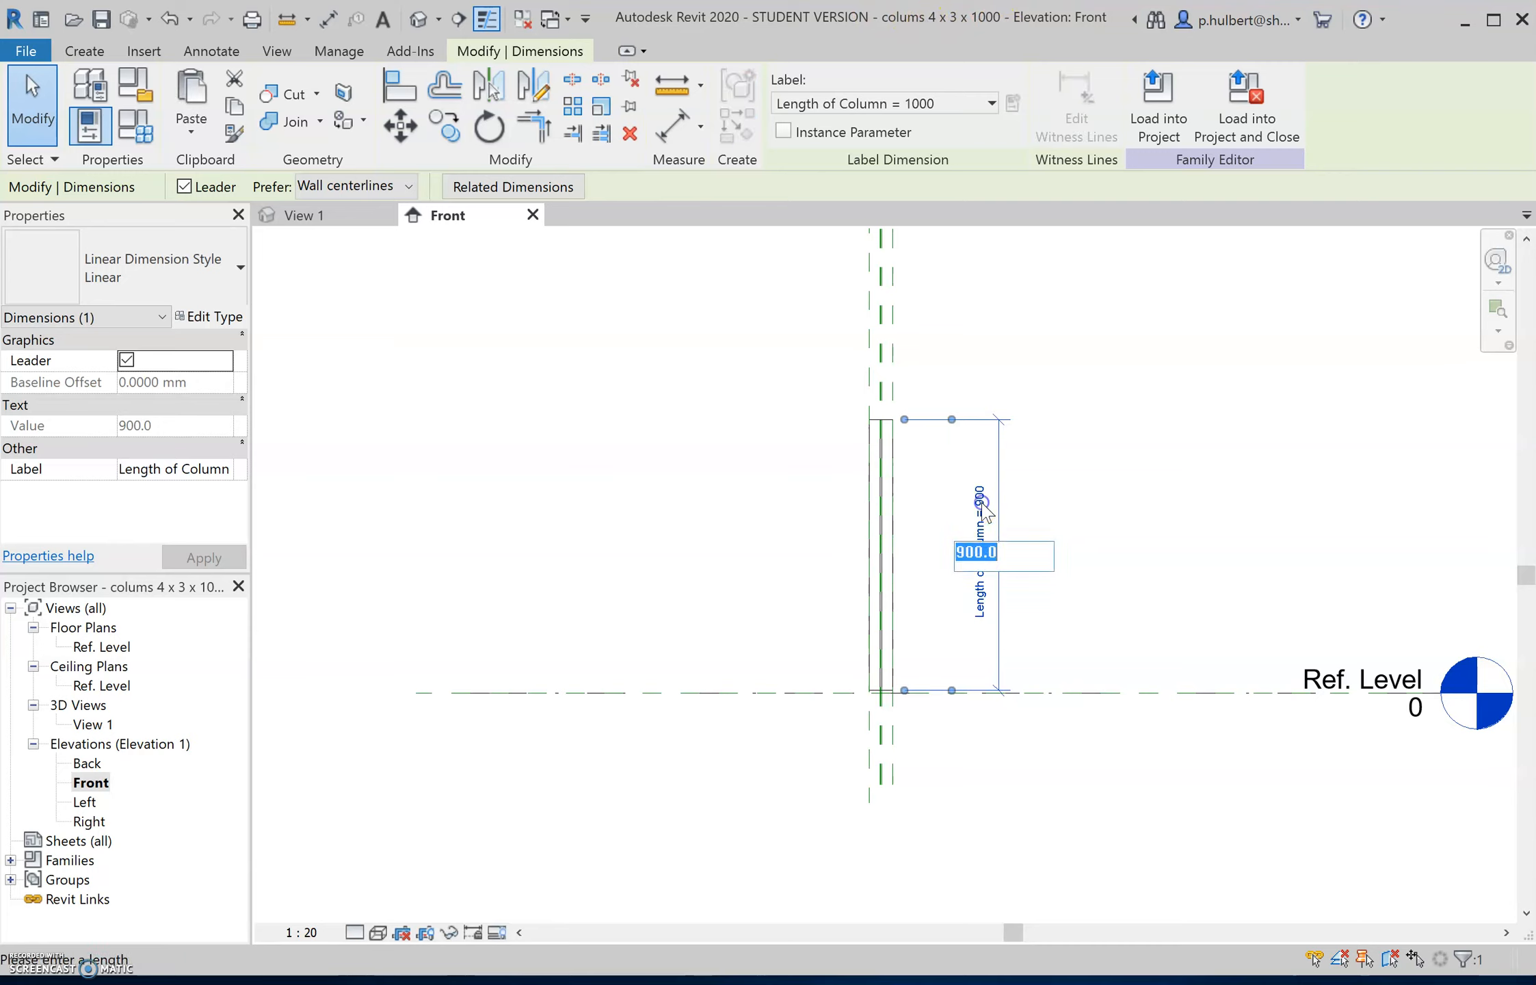
{"action": "type", "text": "1000"}
{"action": "key", "text": "Return"}
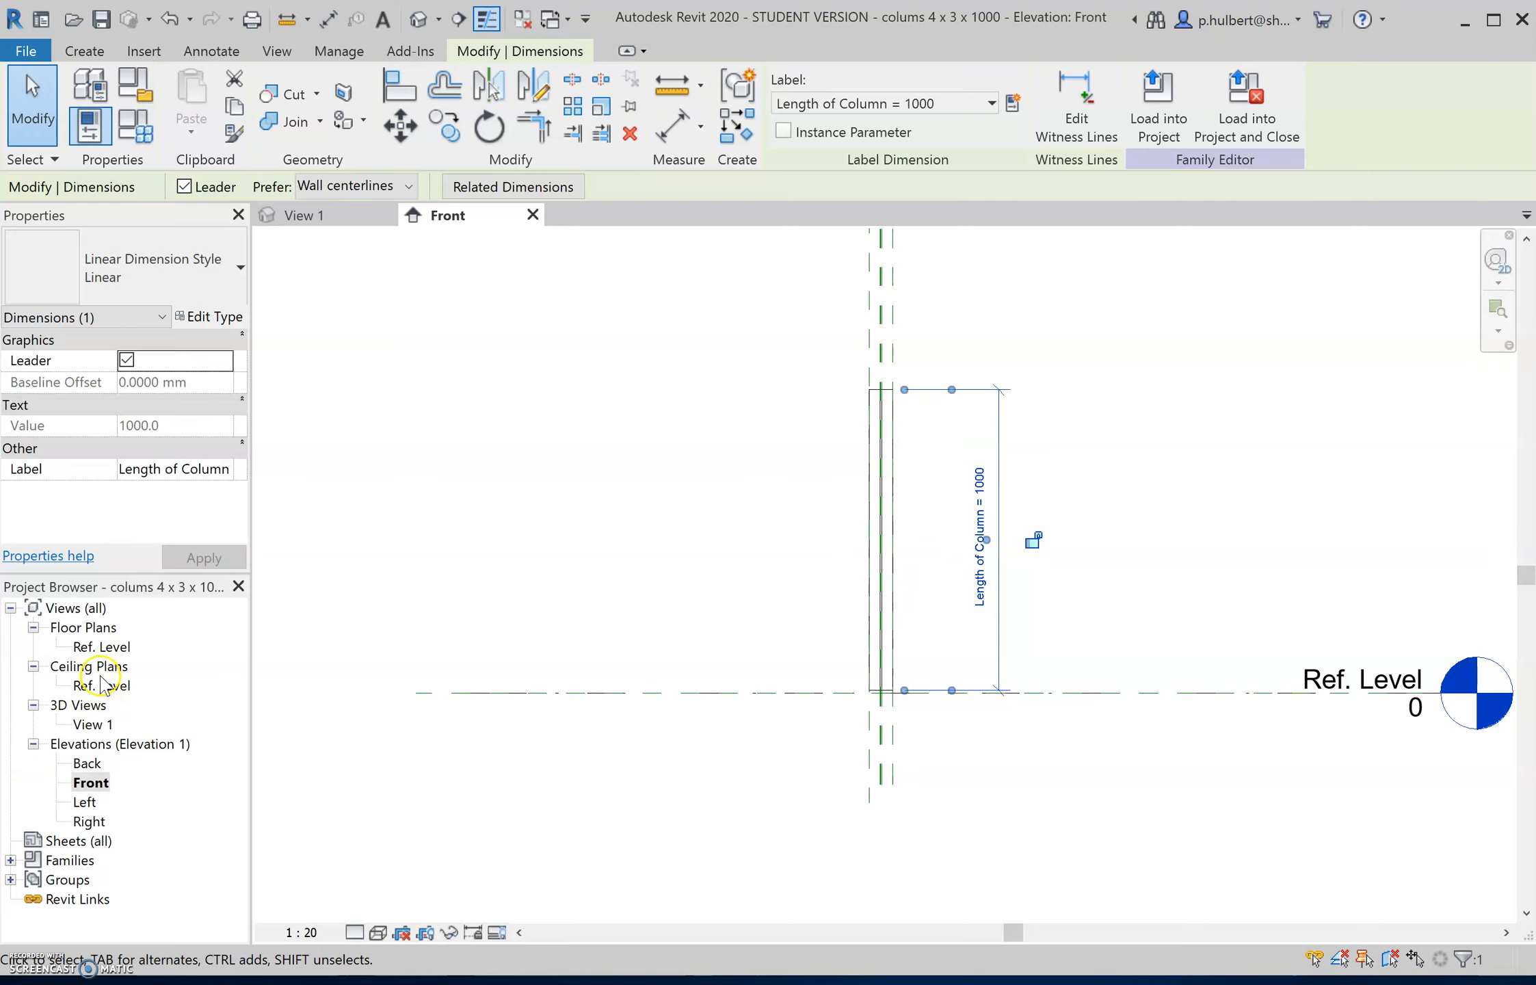
- Examine the column's I-shaped profile in the Ref. Level floor plan, then return to the Front elevation
{"action": "double_click", "coordinate": [100, 650]}
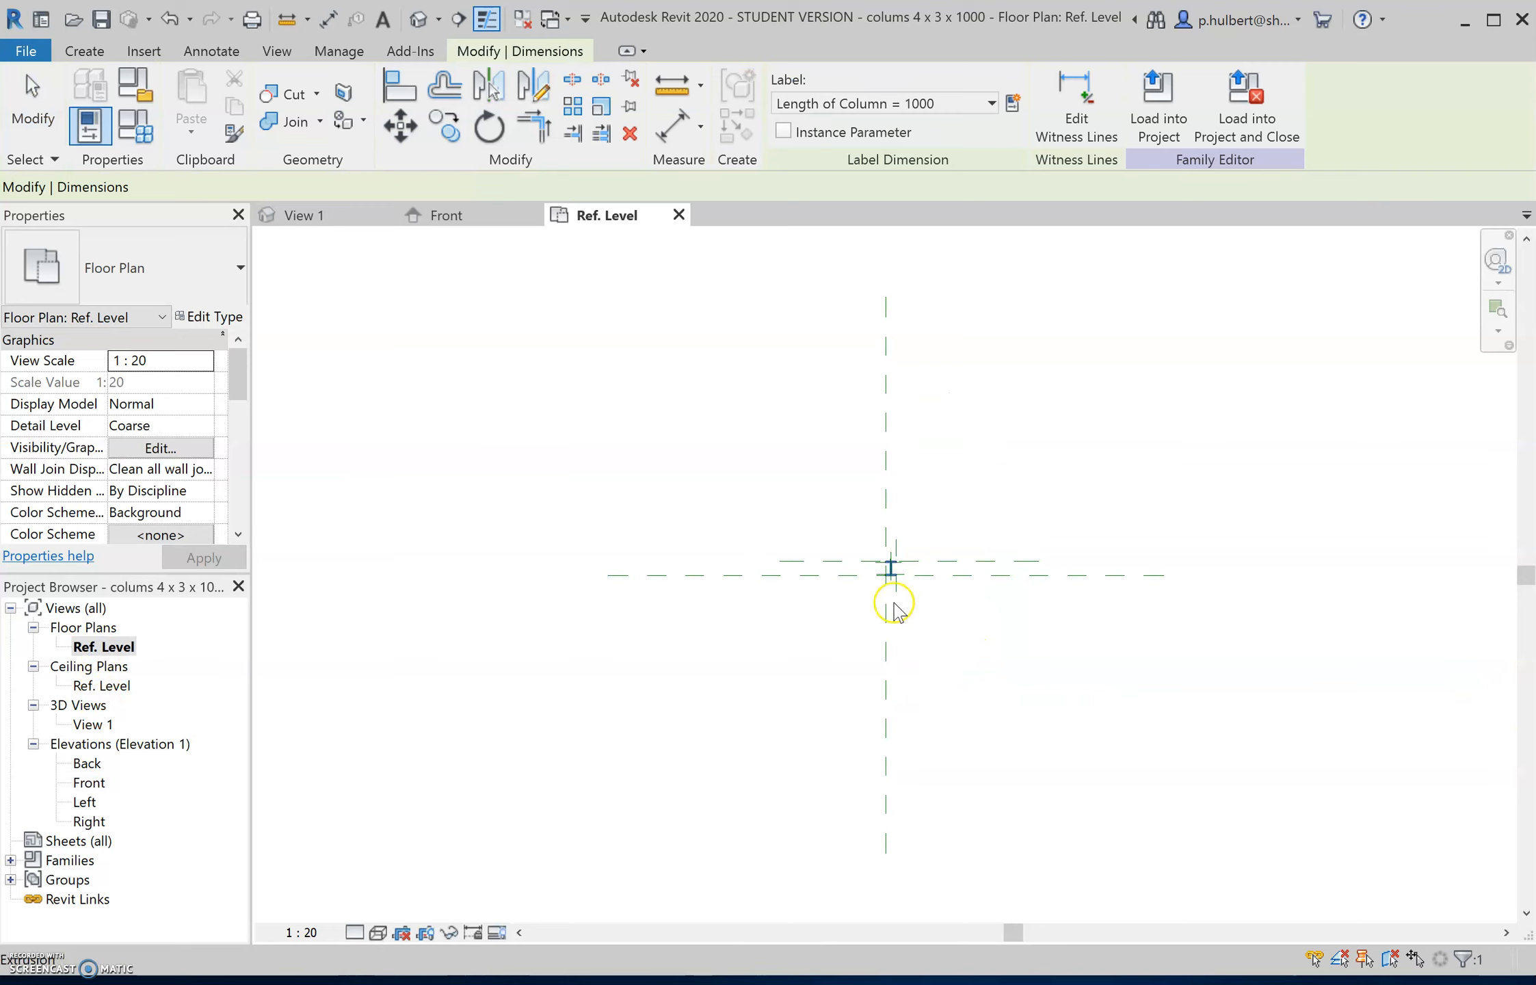
{"action": "scroll", "coordinate": [891, 588], "scroll_direction": "up", "scroll_amount": 4}
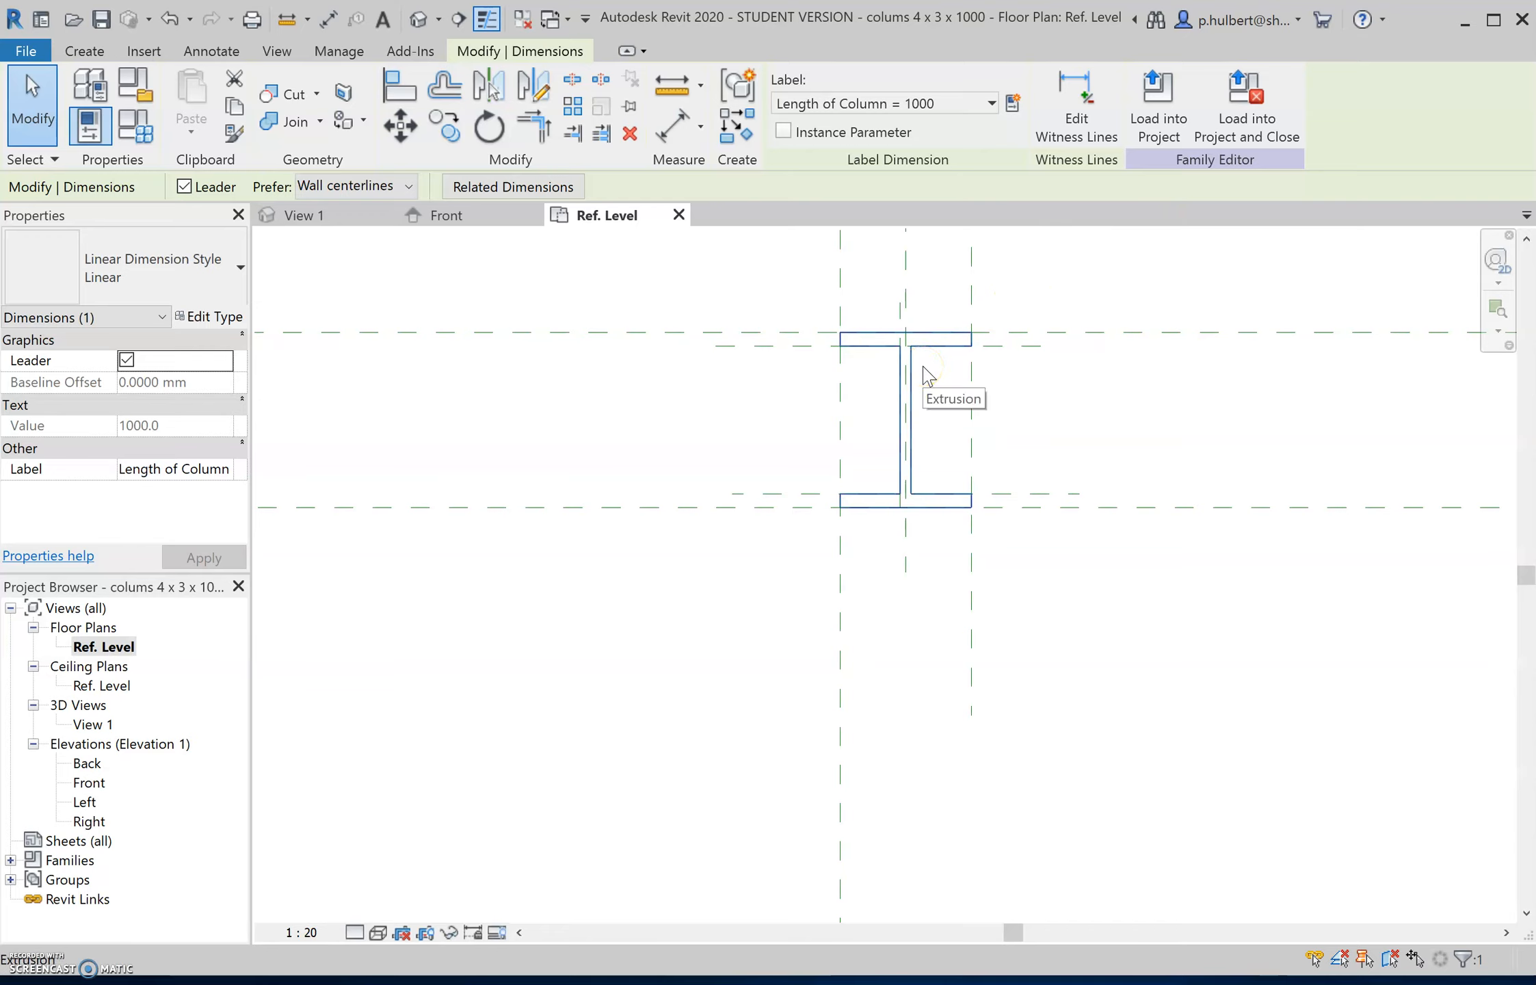
{"action": "double_click", "coordinate": [92, 784]}
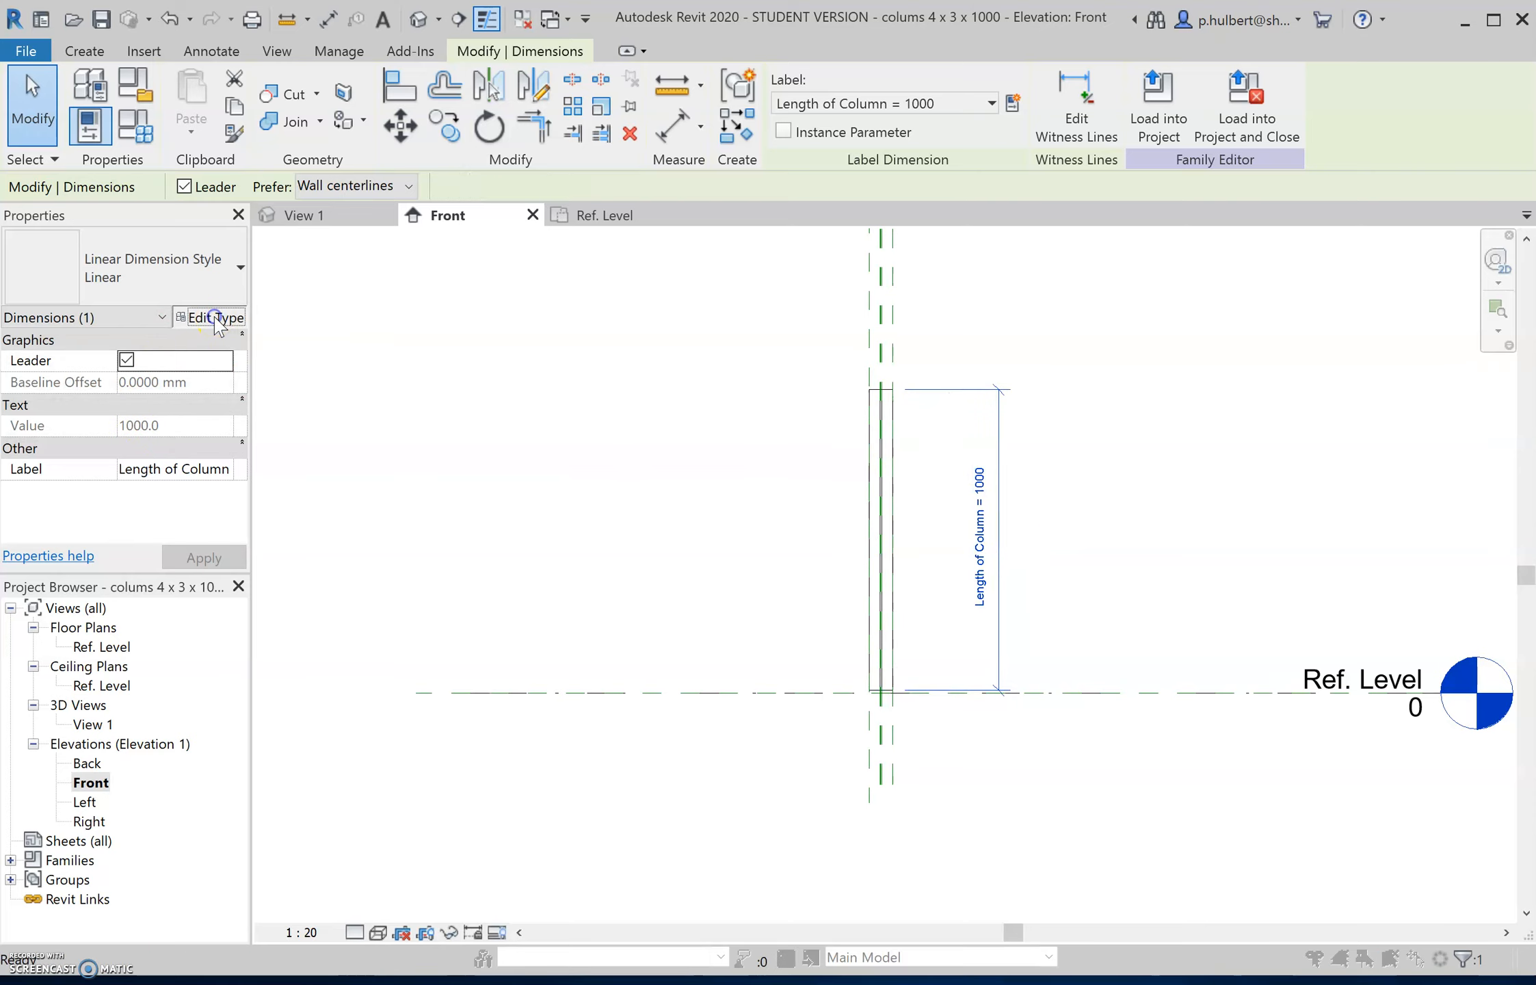
- View the type properties of the Length of Column dimension and close them without changes
{"action": "left_click", "coordinate": [209, 316]}
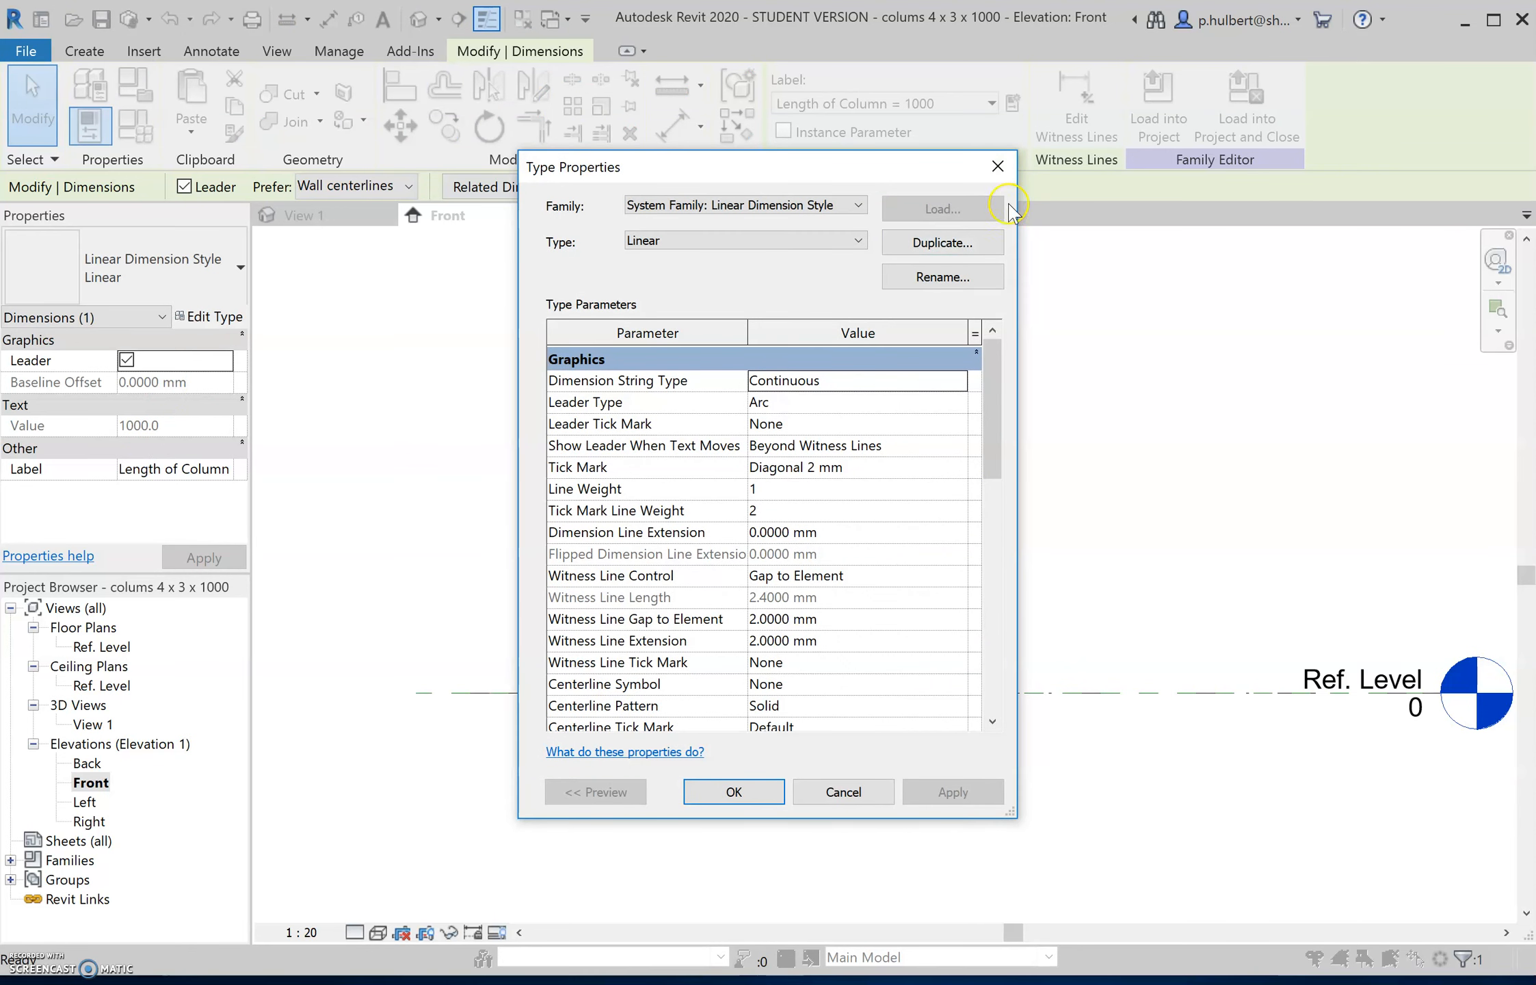
{"action": "left_click", "coordinate": [998, 167]}
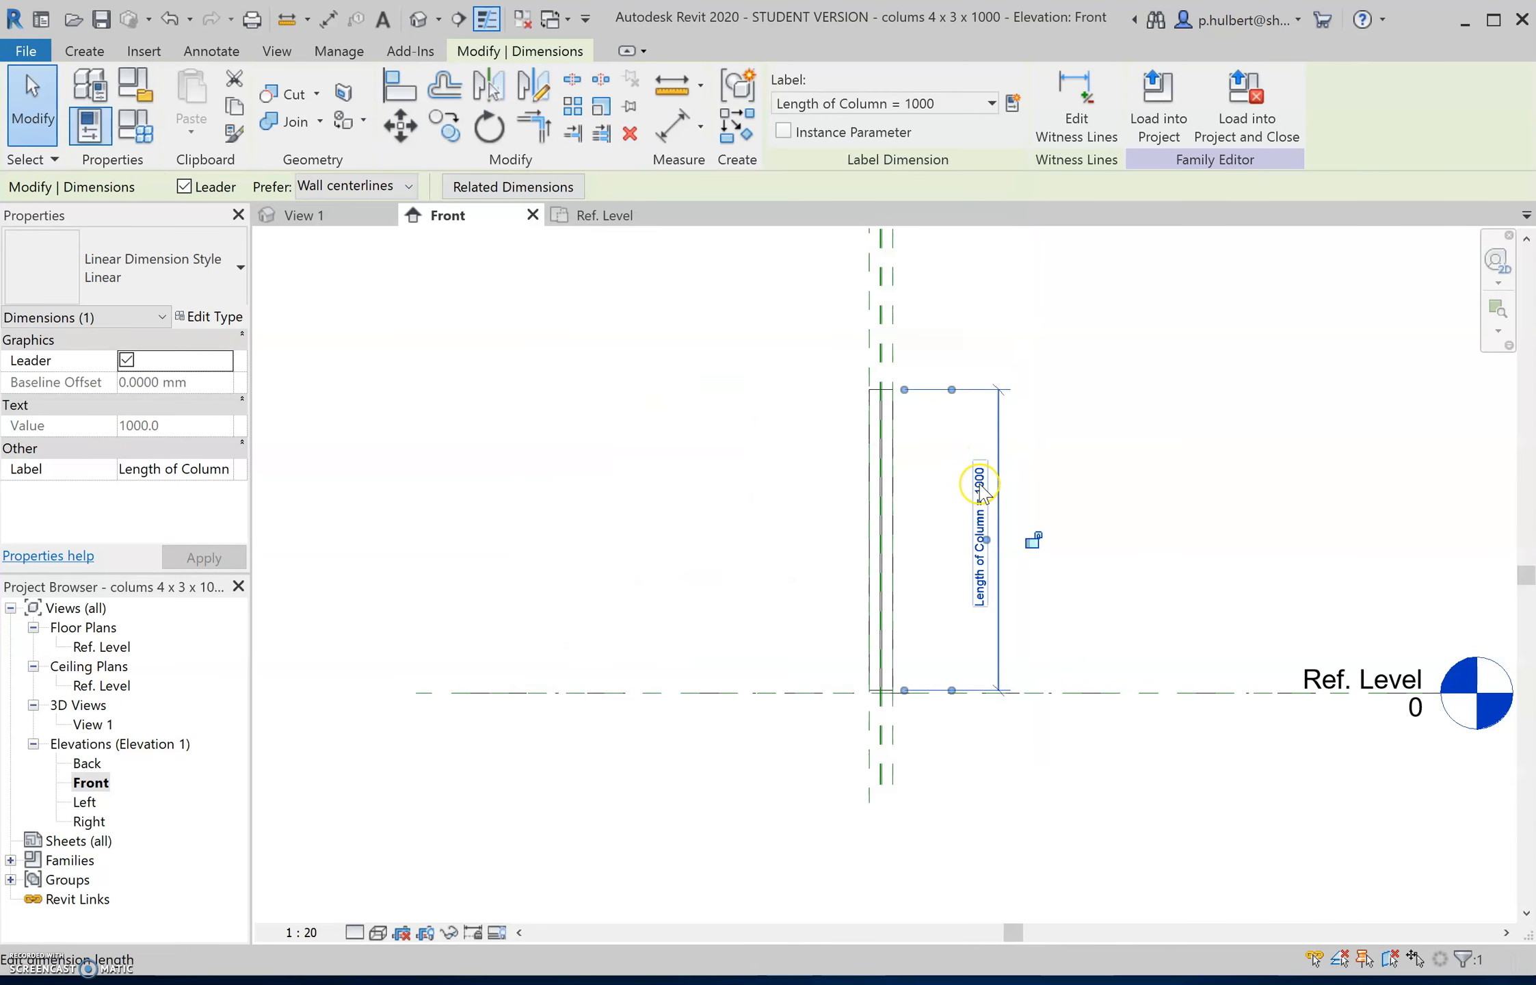